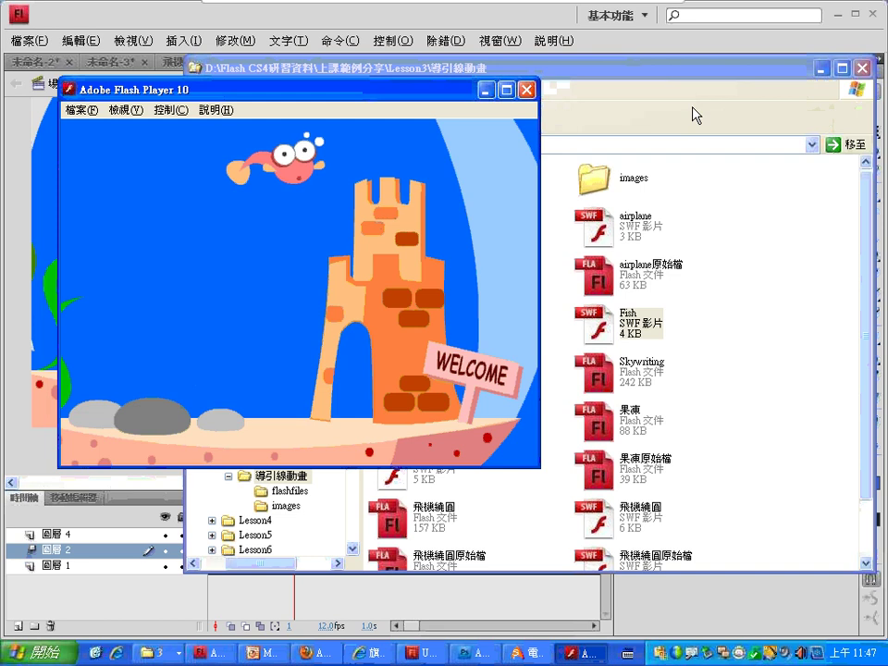
# Close the Fish movie preview, bring the Fish原始檔 document forward and revert it to its last saved version
pyautogui.click(526, 89)
pyautogui.click(513, 20)
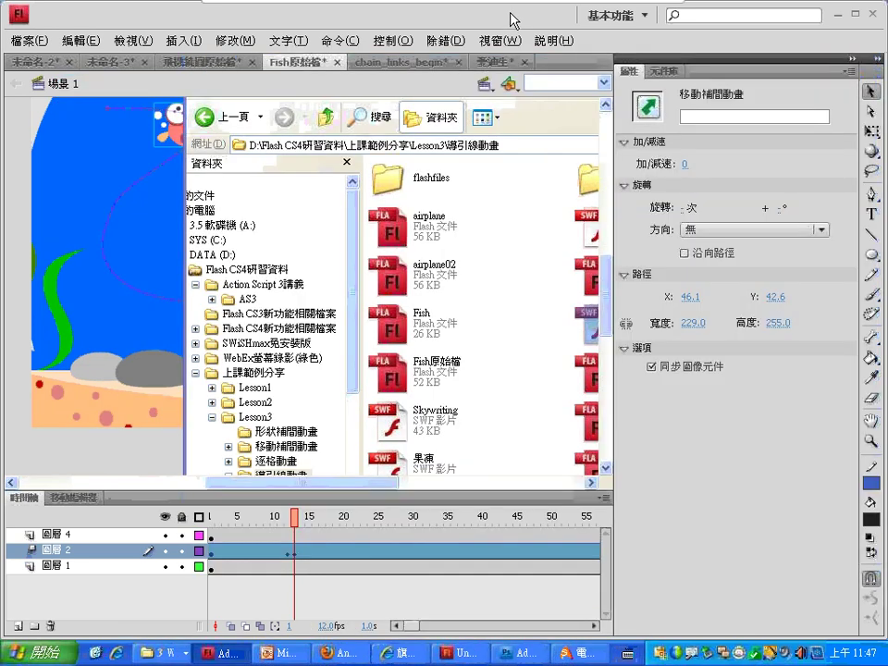
pyautogui.click(27, 40)
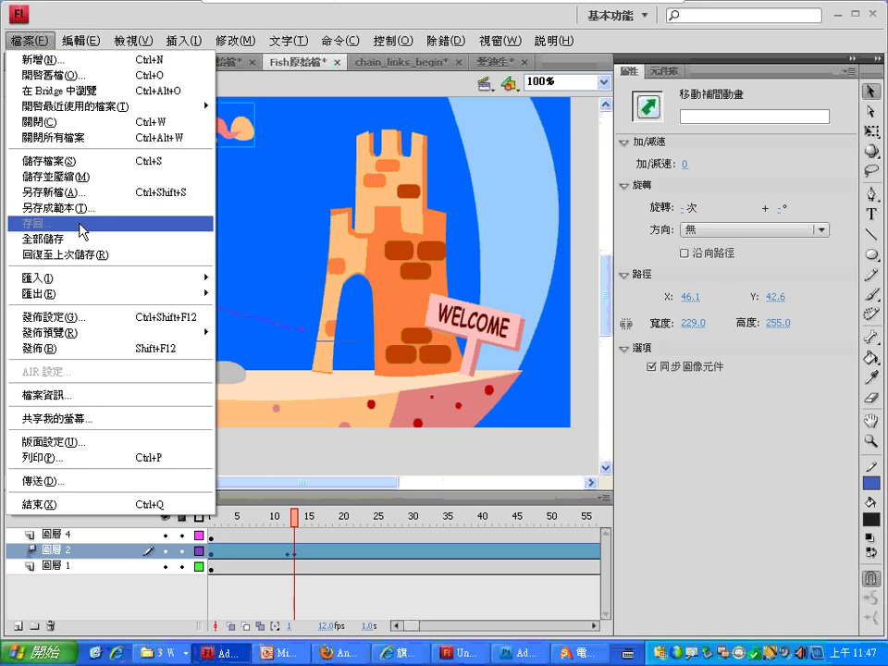
pyautogui.click(79, 254)
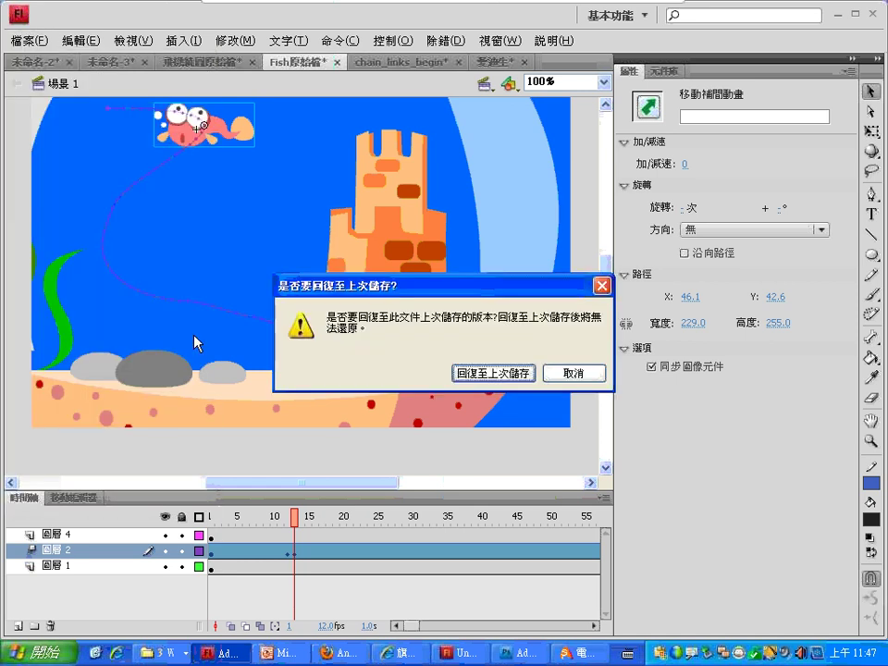
pyautogui.click(492, 373)
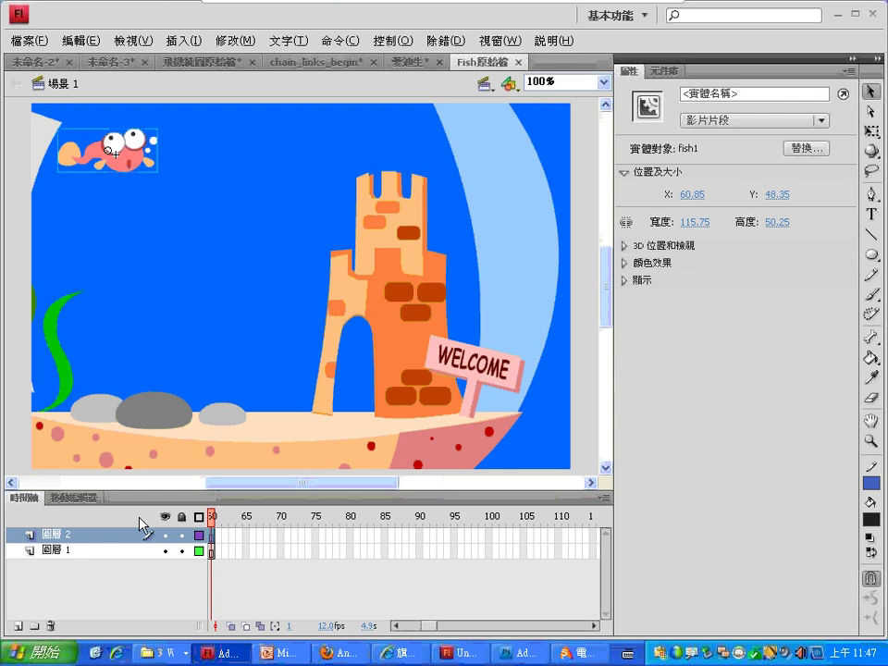
# Add a classic motion guide layer above 圖層 2 and return the timeline to frame 1
pyautogui.rightClick(121, 535)
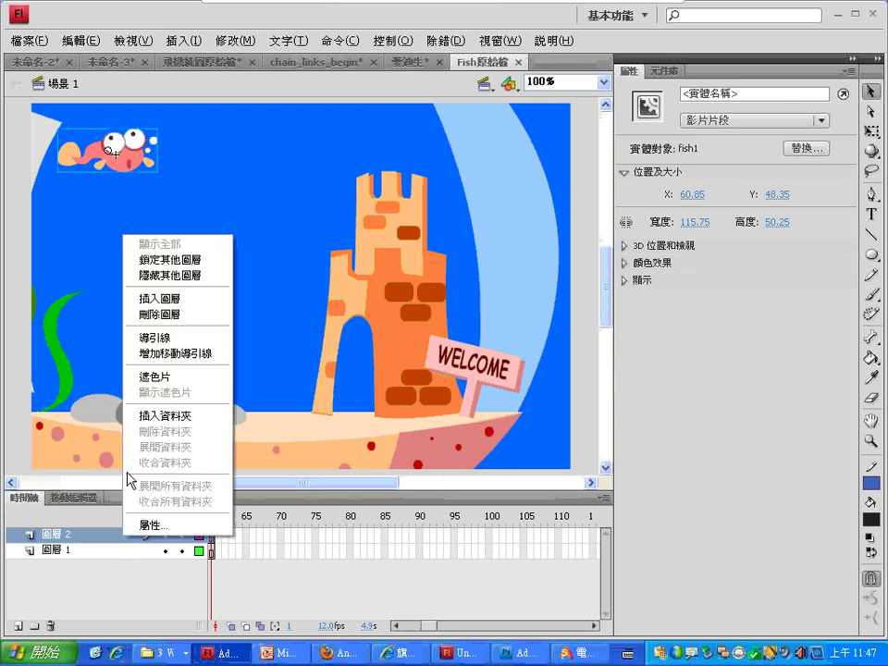
pyautogui.click(145, 354)
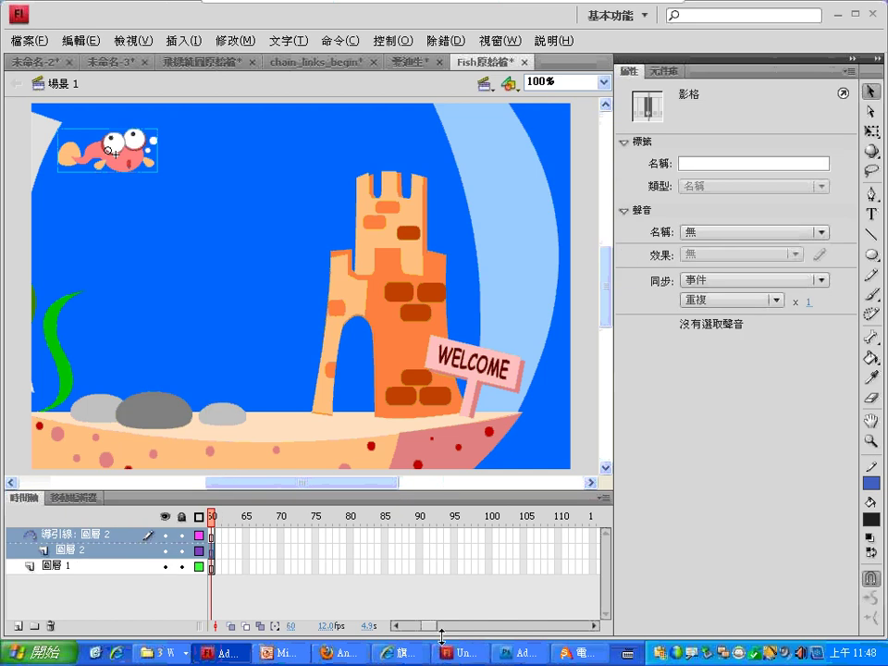
pyautogui.moveTo(432, 629); pyautogui.dragTo(395, 627)
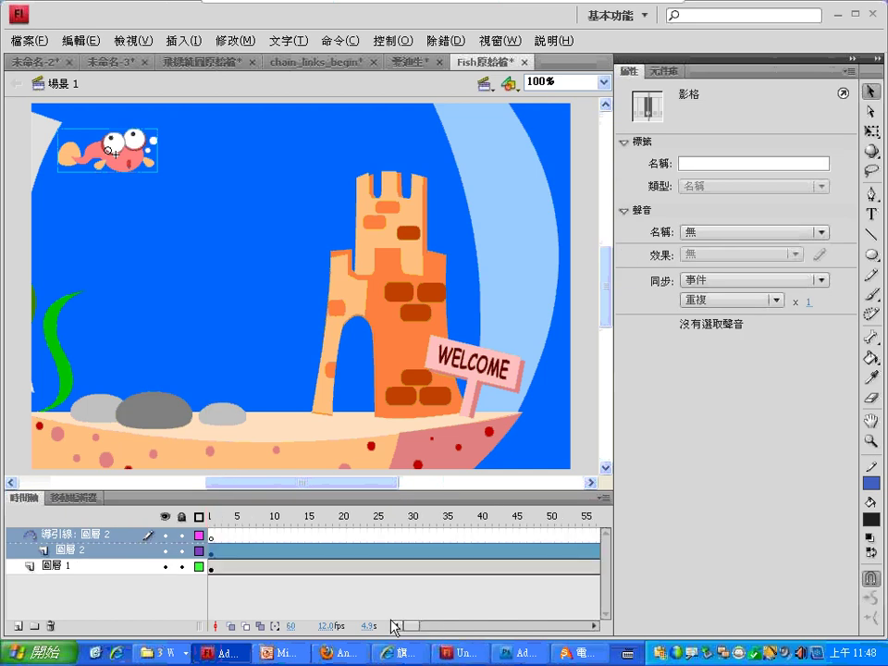
pyautogui.click(212, 517)
# Draw a winding guide path with the Pen tool from the fish down to the castle's doorway on the guide layer
pyautogui.click(870, 196)
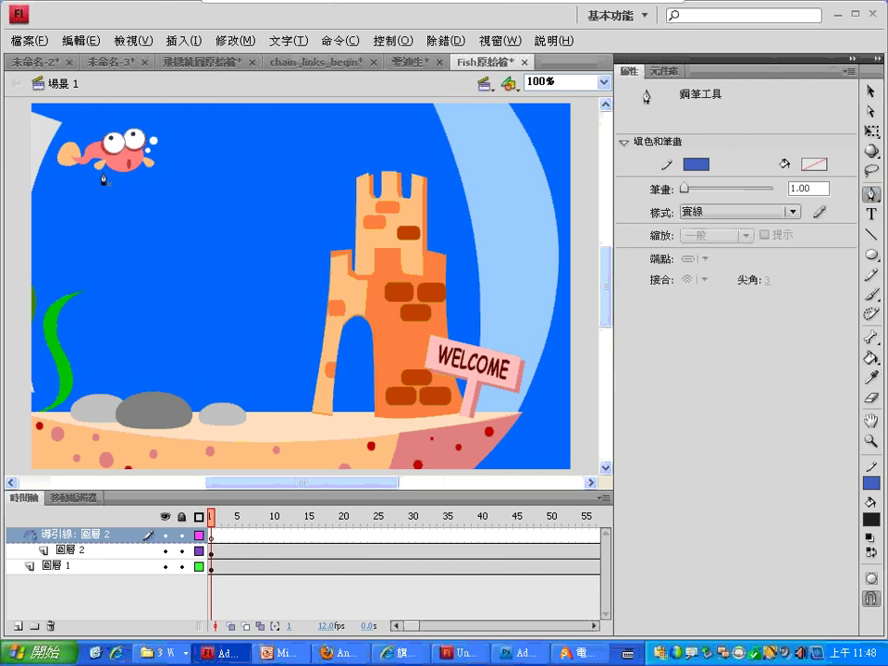
pyautogui.click(153, 141)
pyautogui.moveTo(245, 155); pyautogui.dragTo(245, 172)
pyautogui.moveTo(105, 235); pyautogui.dragTo(176, 287)
pyautogui.moveTo(220, 313); pyautogui.dragTo(220, 328)
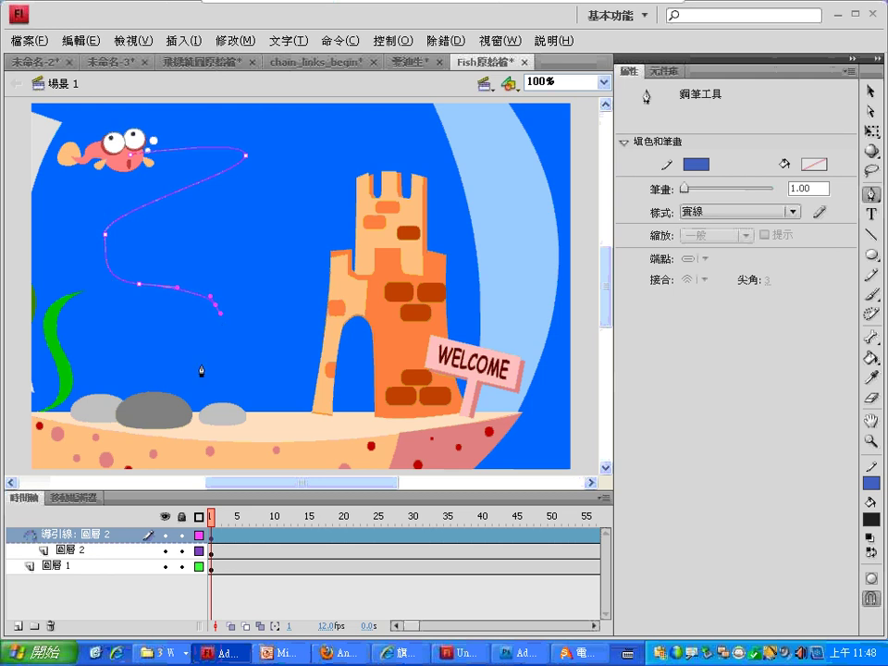
pyautogui.moveTo(200, 371); pyautogui.dragTo(204, 382)
pyautogui.moveTo(287, 388); pyautogui.dragTo(301, 392)
pyautogui.moveTo(361, 380); pyautogui.dragTo(372, 383)
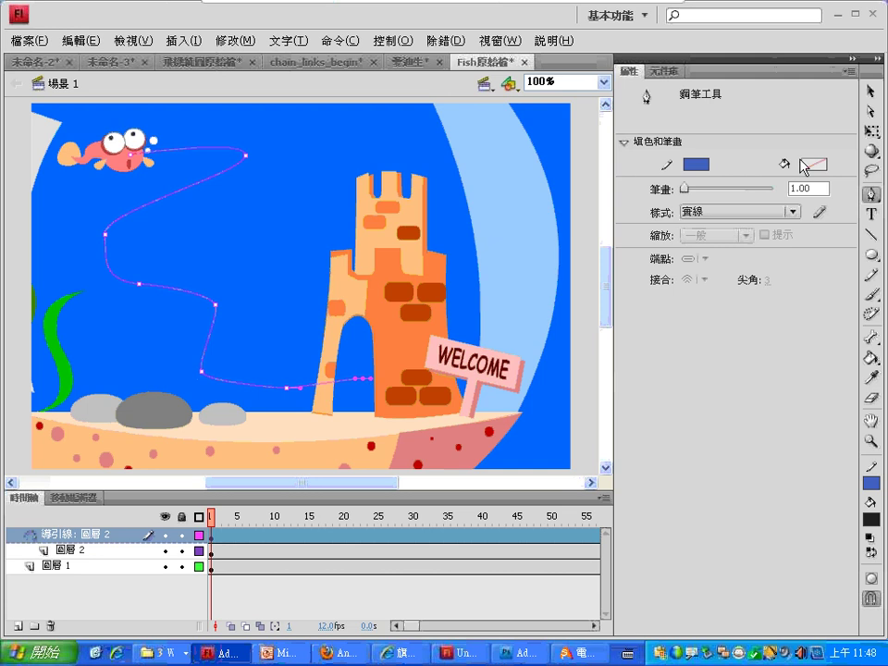
pyautogui.press('v')
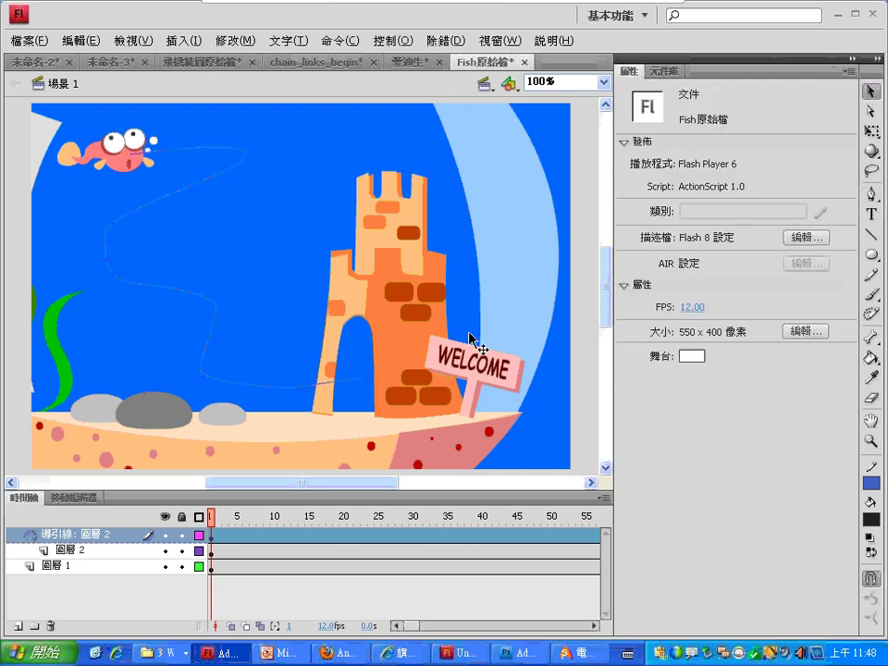
# Lock the guide layer and snap the fish on 圖層 2 onto the start of the guide path at frame 1
pyautogui.click(181, 535)
pyautogui.click(205, 551)
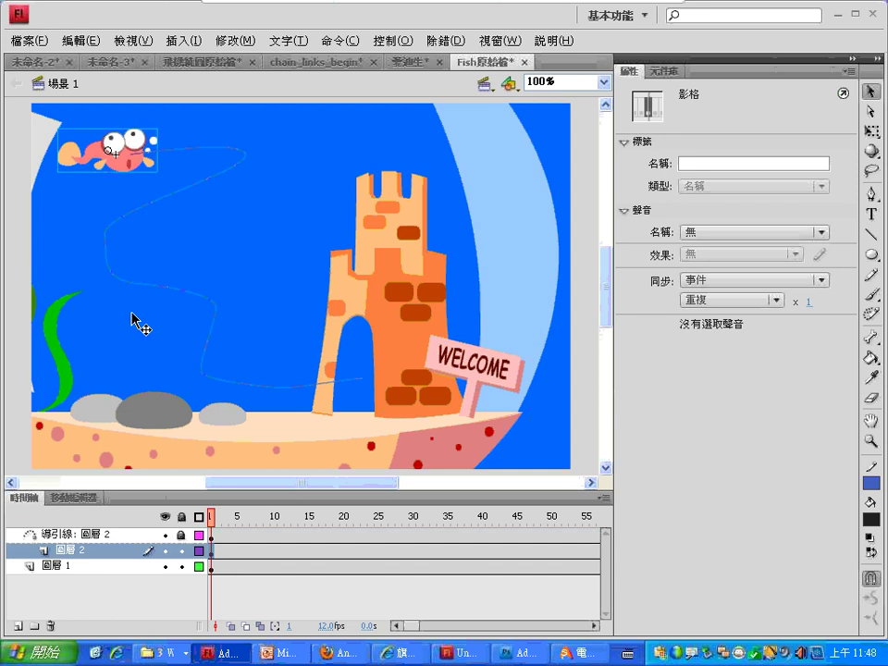
pyautogui.moveTo(113, 159); pyautogui.dragTo(159, 161)
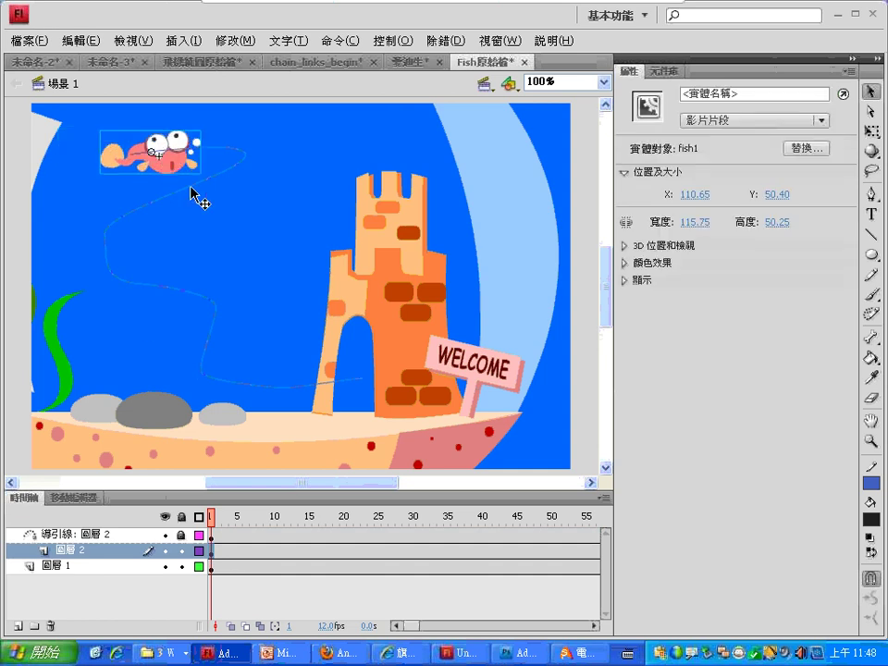
# Insert a keyframe at frame 60 of 圖層 2 and move the fish to the end of the path by the castle doorway
pyautogui.moveTo(214, 520); pyautogui.dragTo(554, 556)
pyautogui.click(530, 625)
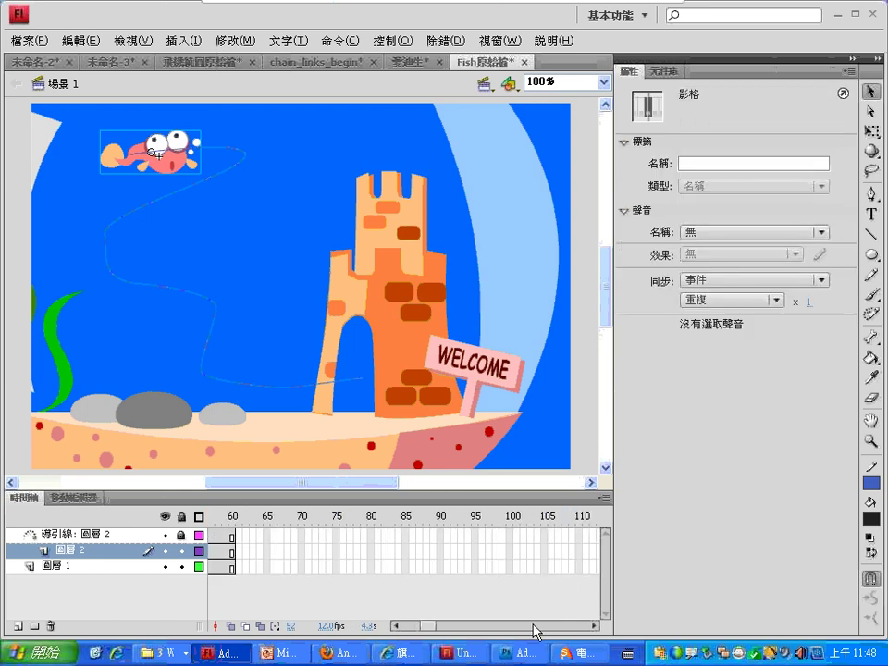
pyautogui.rightClick(233, 550)
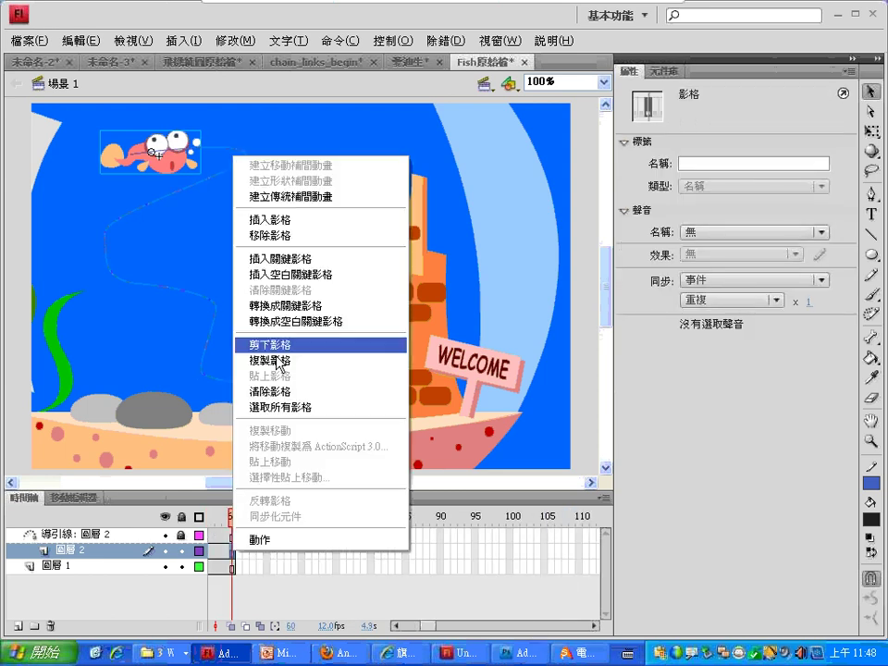
pyautogui.click(282, 259)
pyautogui.moveTo(152, 158); pyautogui.dragTo(351, 395)
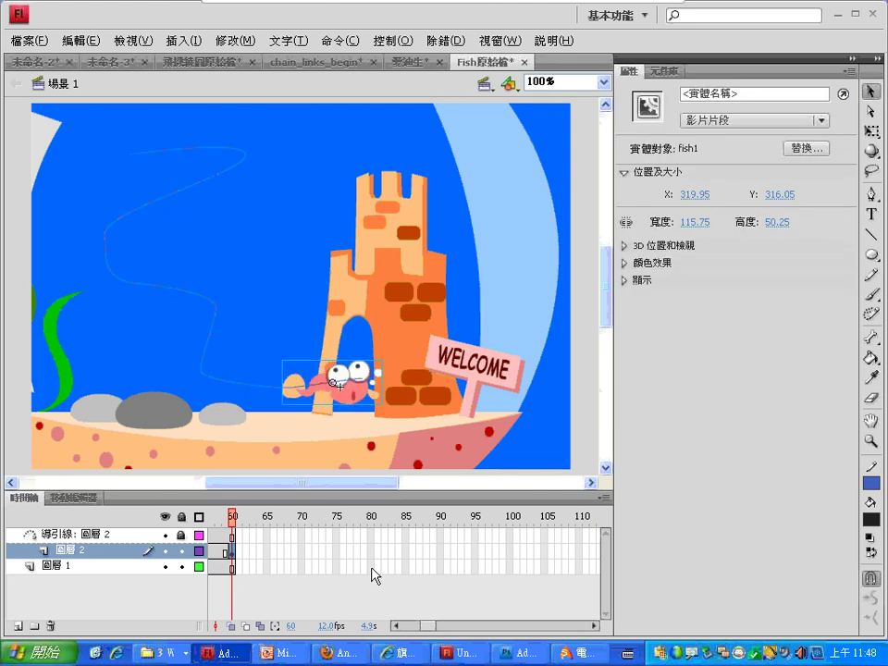
# Create a classic tween on 圖層 2 between the keyframes at frames 1 and 60
pyautogui.moveTo(426, 625); pyautogui.dragTo(373, 626)
pyautogui.click(322, 552)
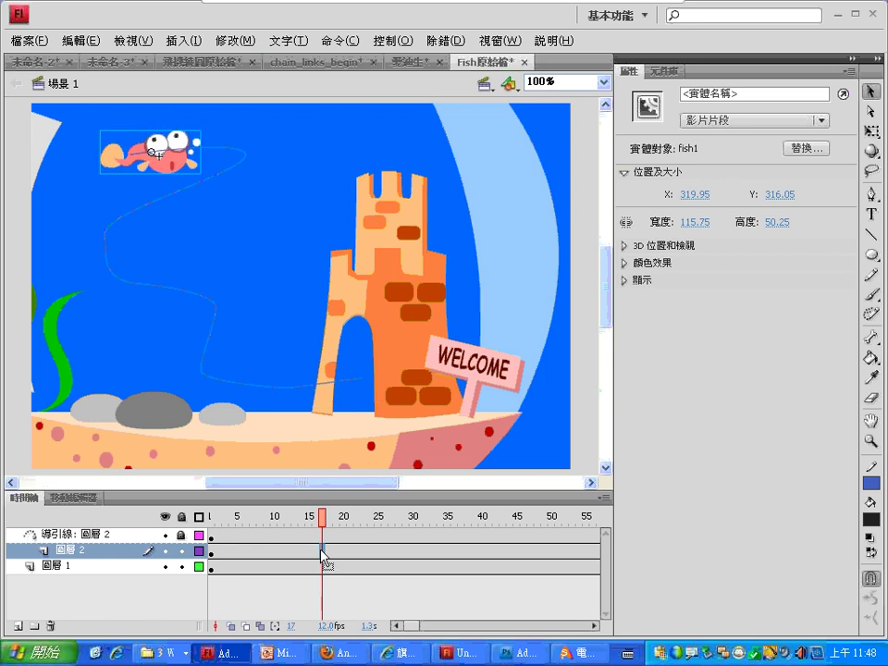
pyautogui.rightClick(323, 552)
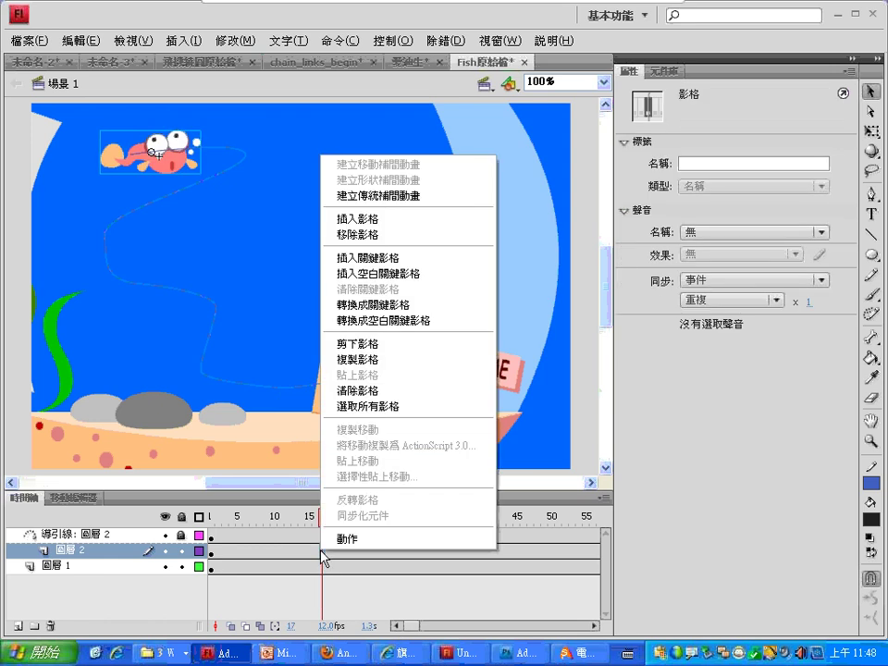
pyautogui.click(339, 360)
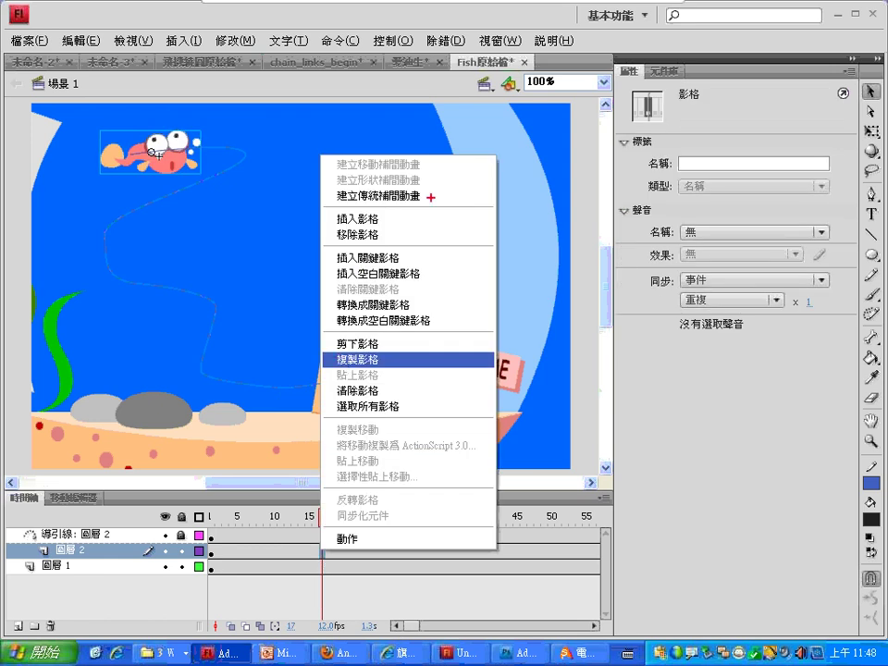
pyautogui.moveTo(440, 193); pyautogui.dragTo(463, 184)
pyautogui.moveTo(638, 148); pyautogui.dragTo(652, 340)
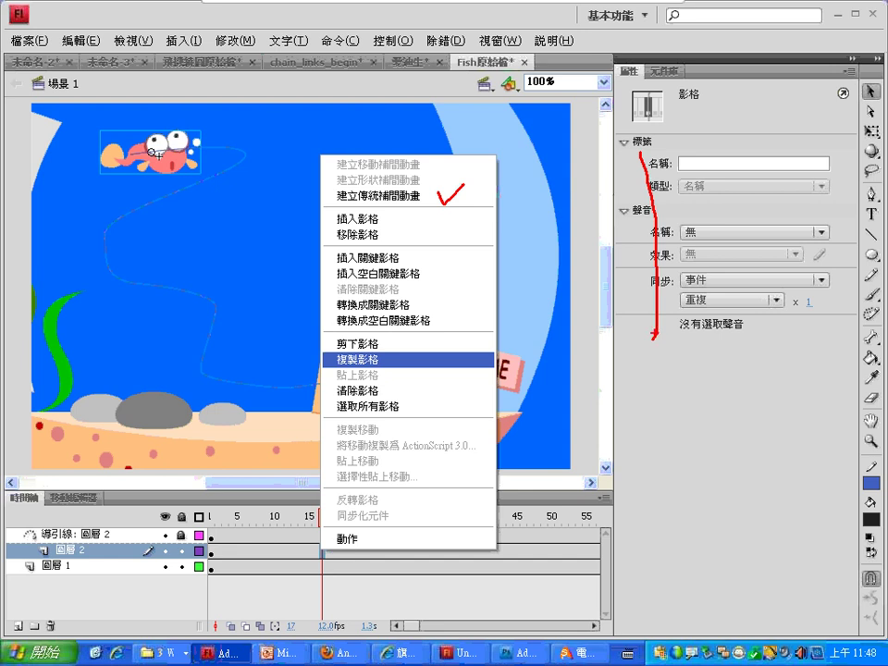
pyautogui.moveTo(689, 81)
pyautogui.mouseDown()
pyautogui.moveTo(680, 76)
pyautogui.moveTo(640, 93)
pyautogui.mouseUp()
pyautogui.moveTo(682, 55); pyautogui.dragTo(678, 79)
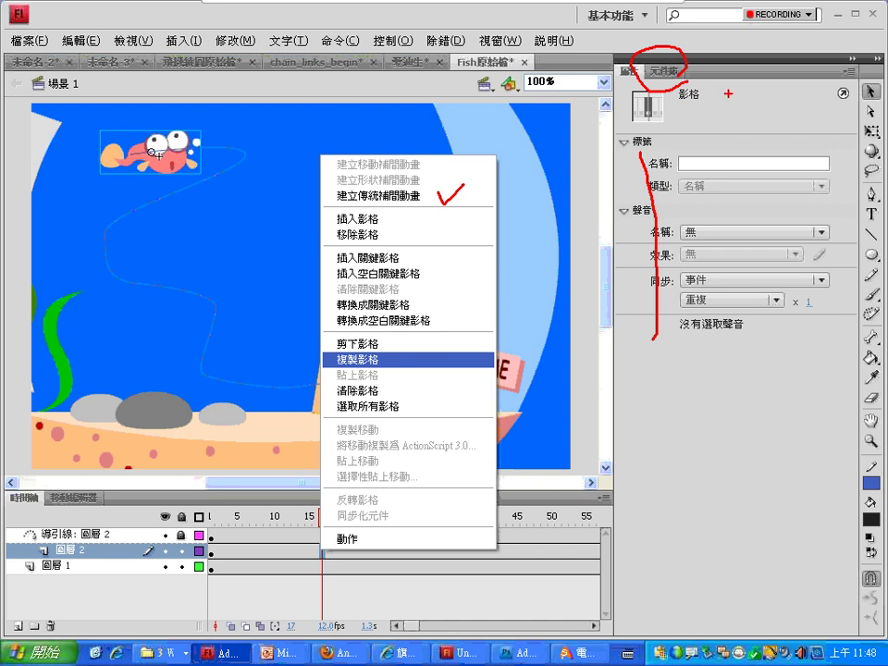
pyautogui.moveTo(696, 121)
pyautogui.mouseDown()
pyautogui.moveTo(770, 348)
pyautogui.moveTo(676, 118)
pyautogui.mouseUp()
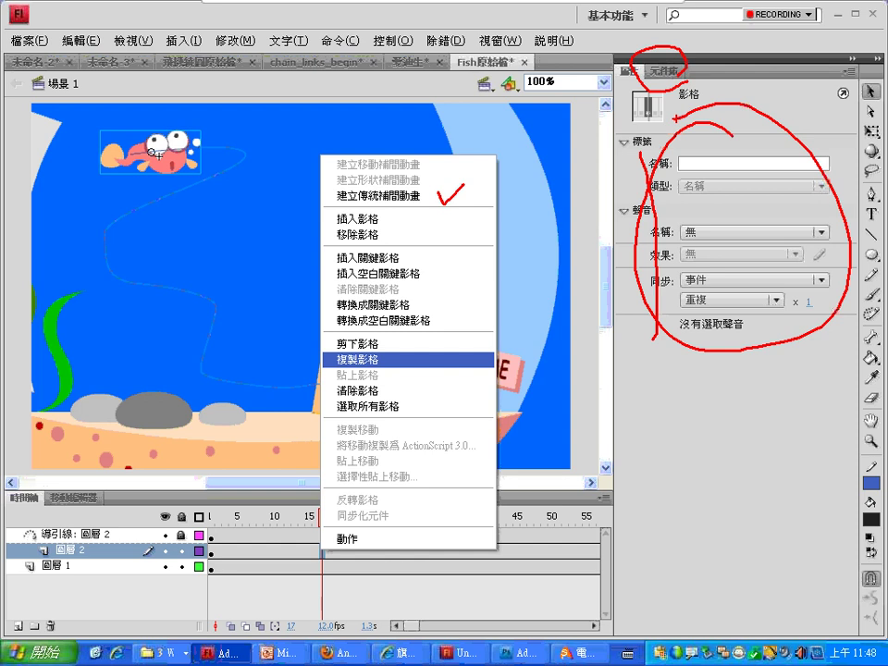
pyautogui.press('e')
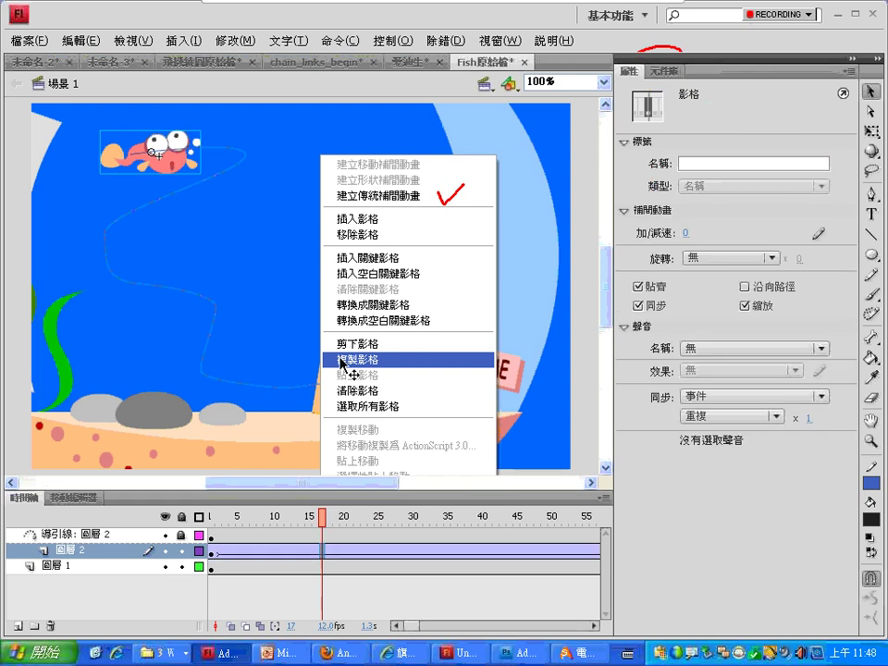
pyautogui.press('Escape')
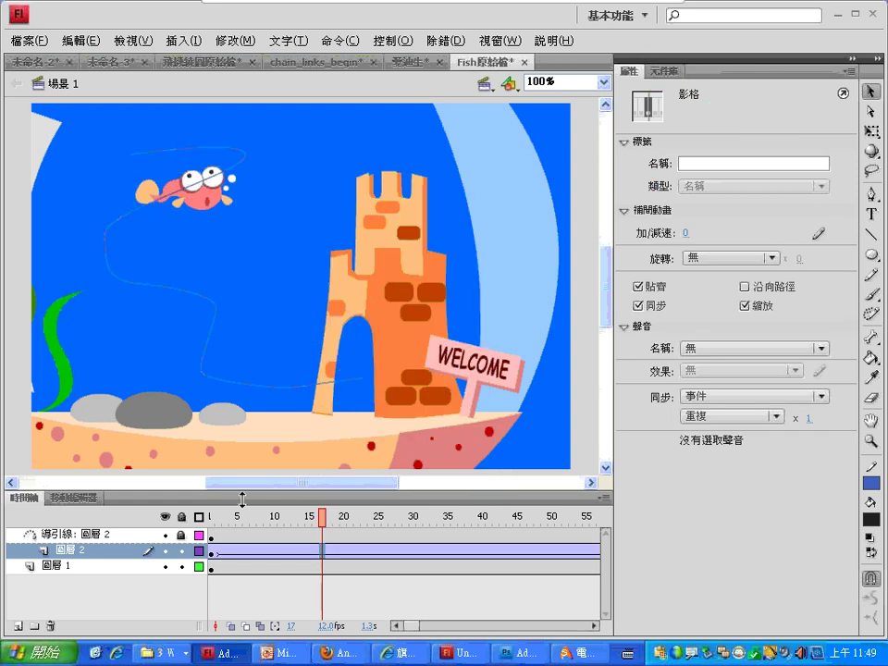
# Scrub the timeline back toward frame 1 to preview the fish's movement along the guide path
pyautogui.click(80, 41)
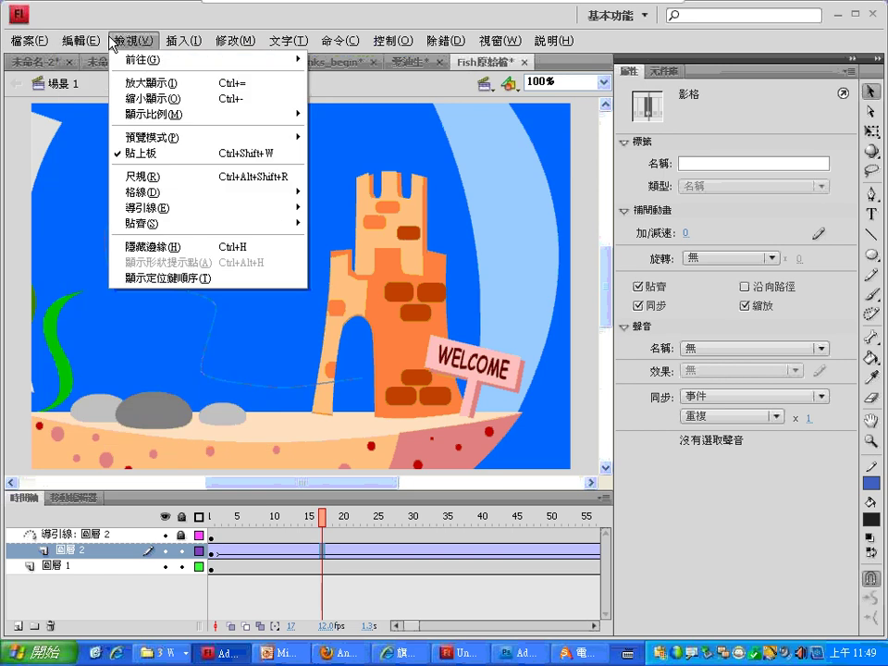
pyautogui.press('Escape')
pyautogui.moveTo(321, 518); pyautogui.dragTo(220, 525)
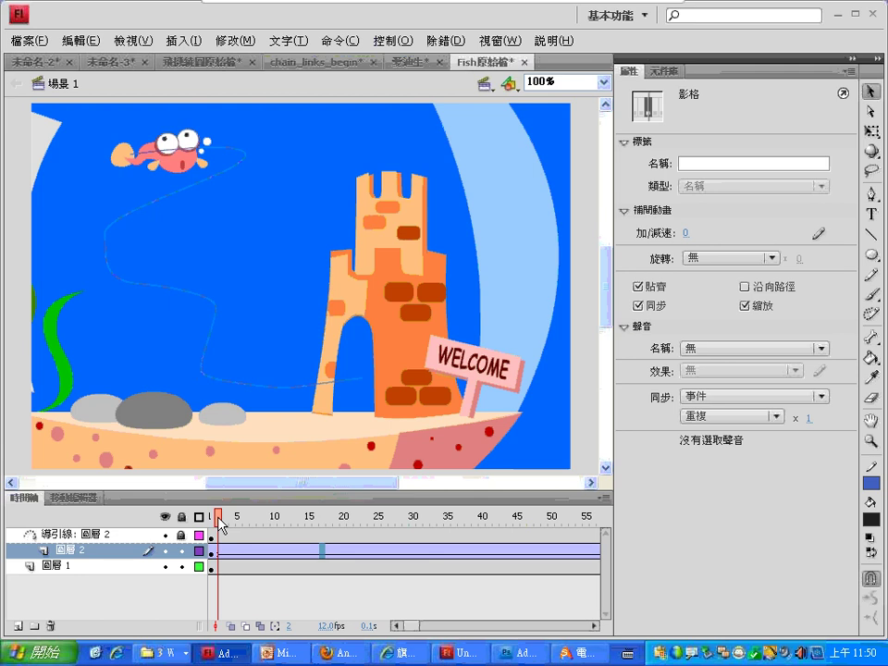
# Switch to the 飛機繞圓原始檔 document and scrub its timeline to preview the airplane's flight around the circular guide
pyautogui.click(200, 62)
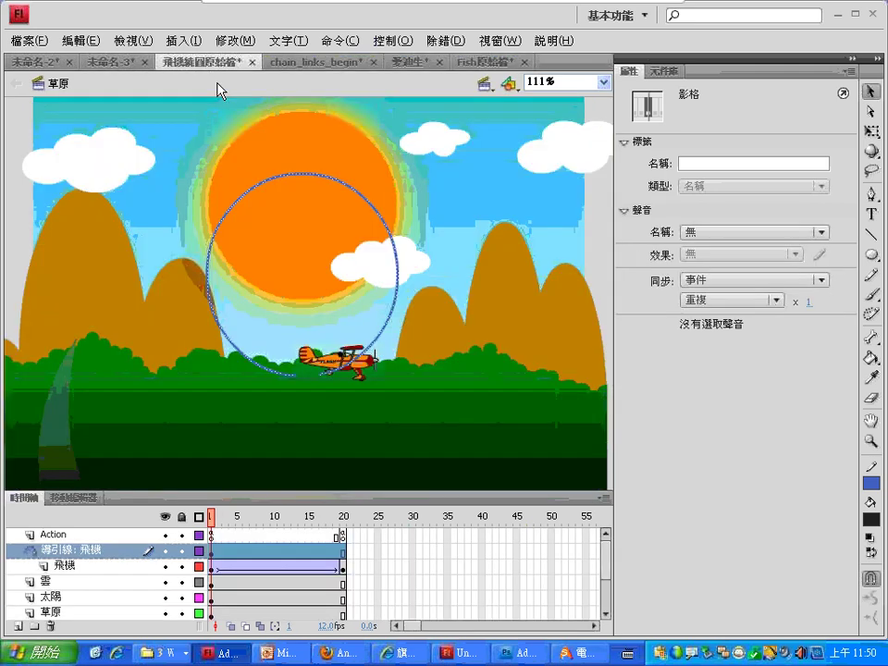
pyautogui.moveTo(215, 519); pyautogui.dragTo(317, 524)
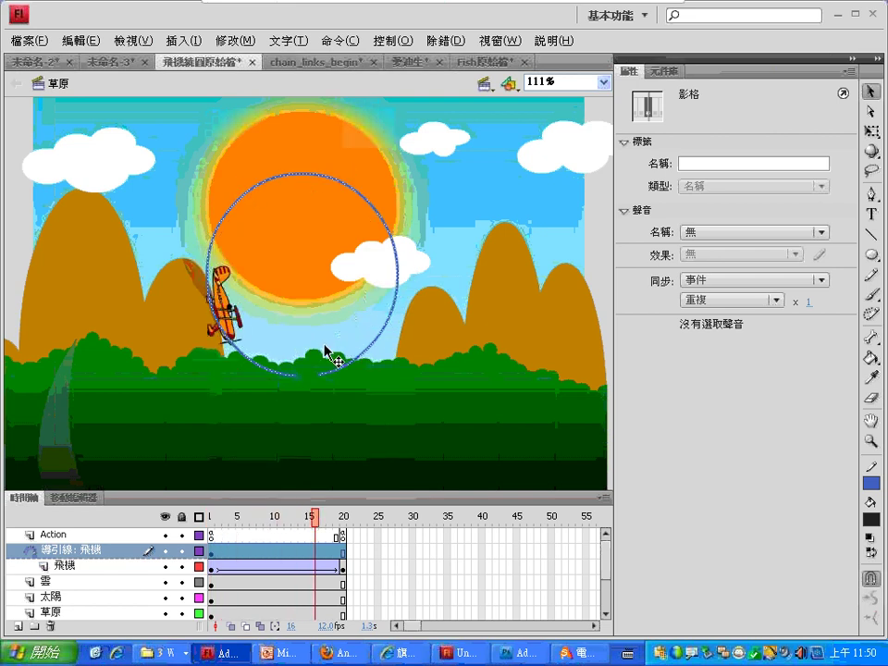
pyautogui.click(274, 552)
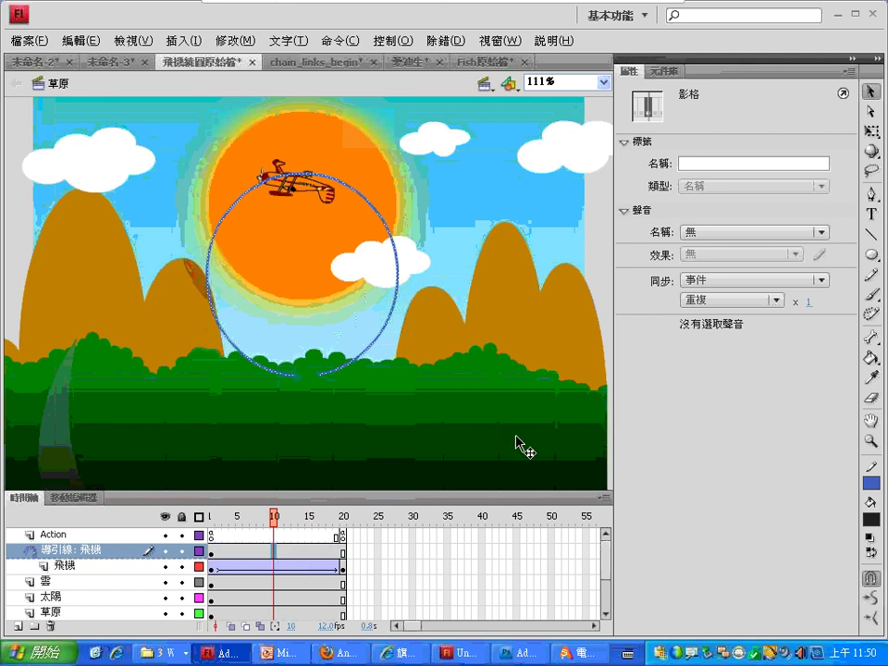
# Turn off orient to path (沿向路徑) for the airplane layer's classic tween and scrub the timeline to preview the effect
pyautogui.click(226, 566)
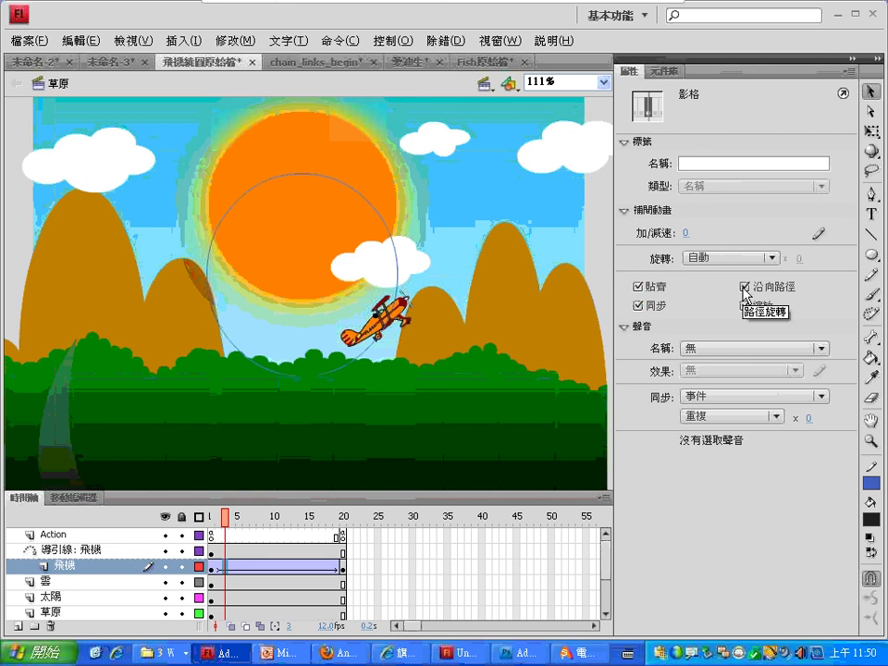
pyautogui.click(744, 288)
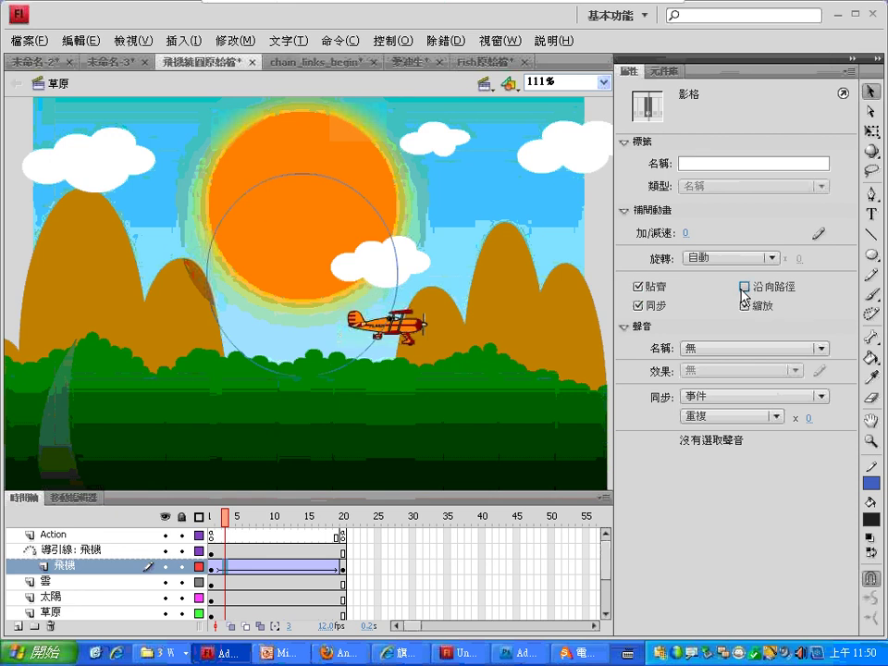
pyautogui.moveTo(213, 518); pyautogui.dragTo(234, 518)
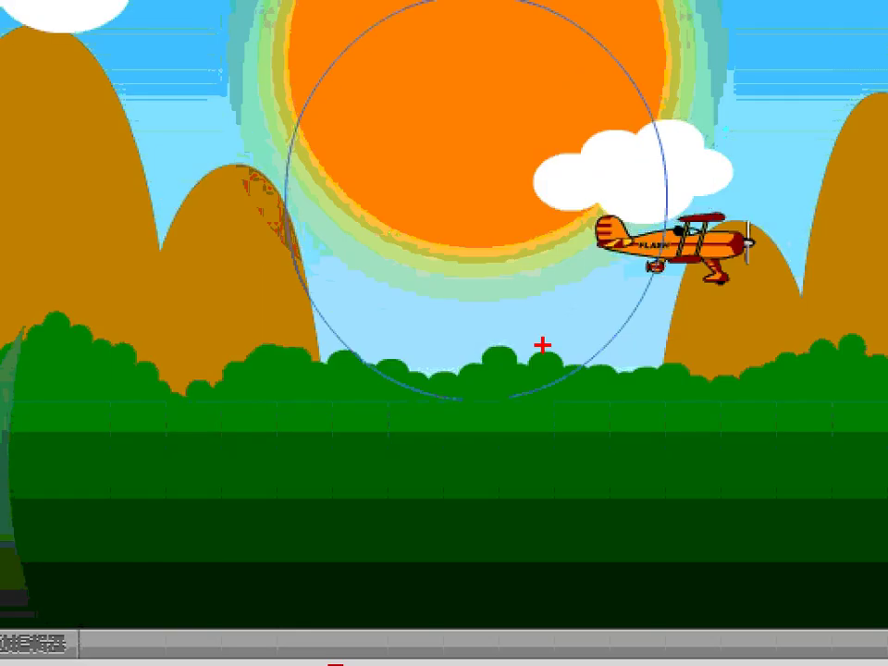
pyautogui.moveTo(615, 279); pyautogui.dragTo(729, 279)
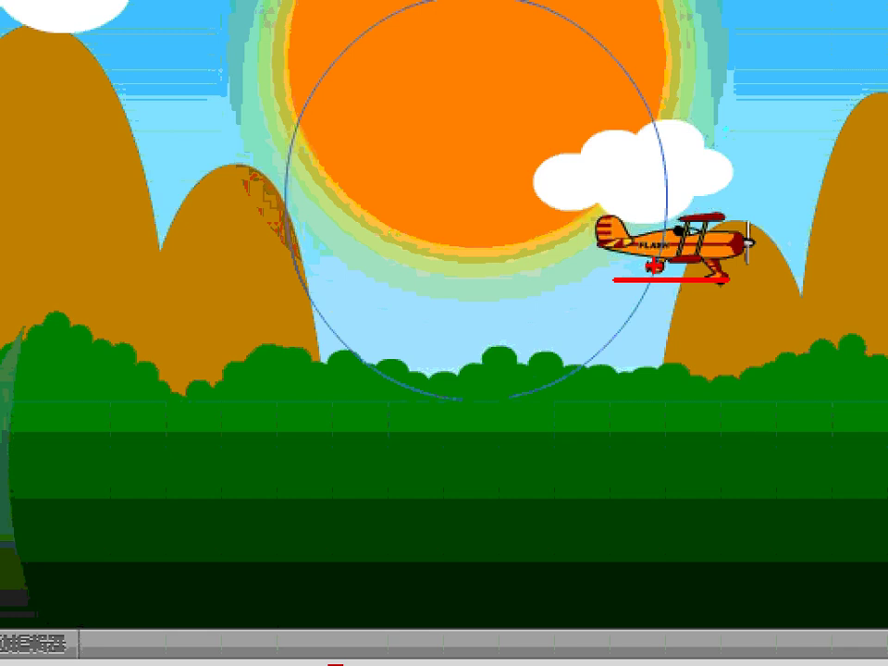
pyautogui.moveTo(654, 266); pyautogui.dragTo(619, 308)
pyautogui.moveTo(618, 172); pyautogui.dragTo(703, 167)
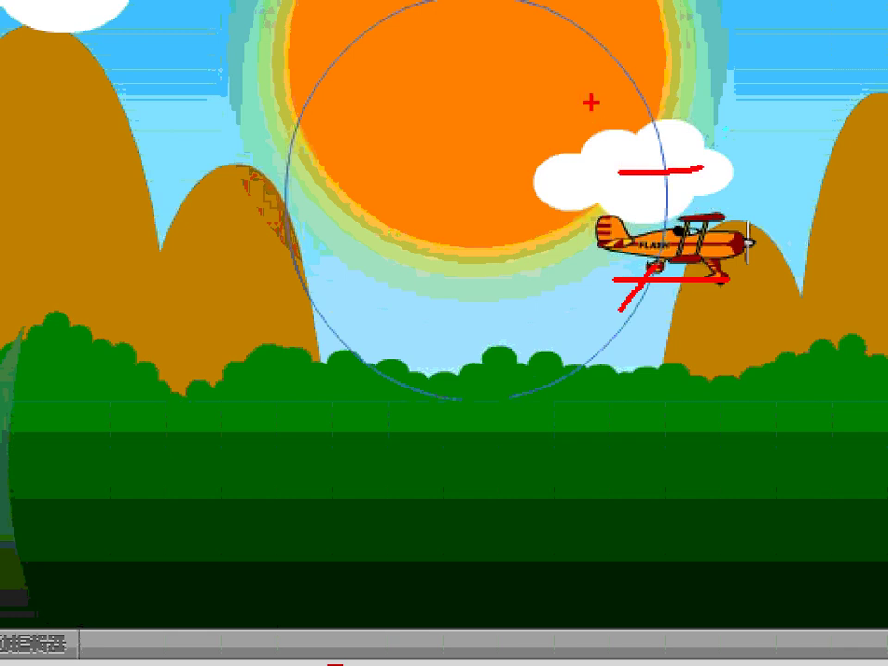
pyautogui.moveTo(490, 373); pyautogui.dragTo(572, 328)
pyautogui.moveTo(533, 359); pyautogui.dragTo(548, 387)
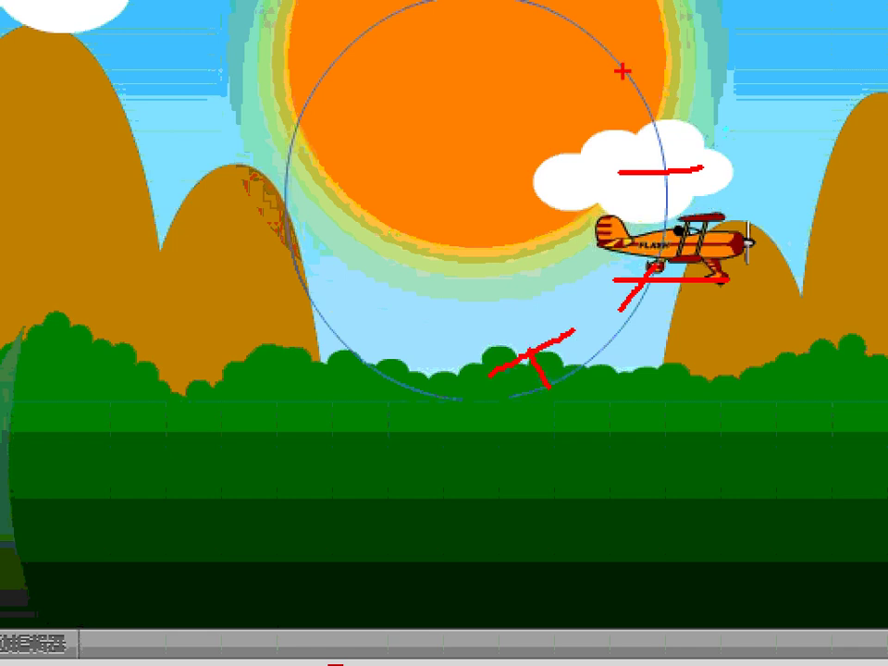
pyautogui.moveTo(584, 72); pyautogui.dragTo(618, 117)
pyautogui.moveTo(630, 53); pyautogui.dragTo(594, 81)
pyautogui.moveTo(488, 3); pyautogui.dragTo(547, 18)
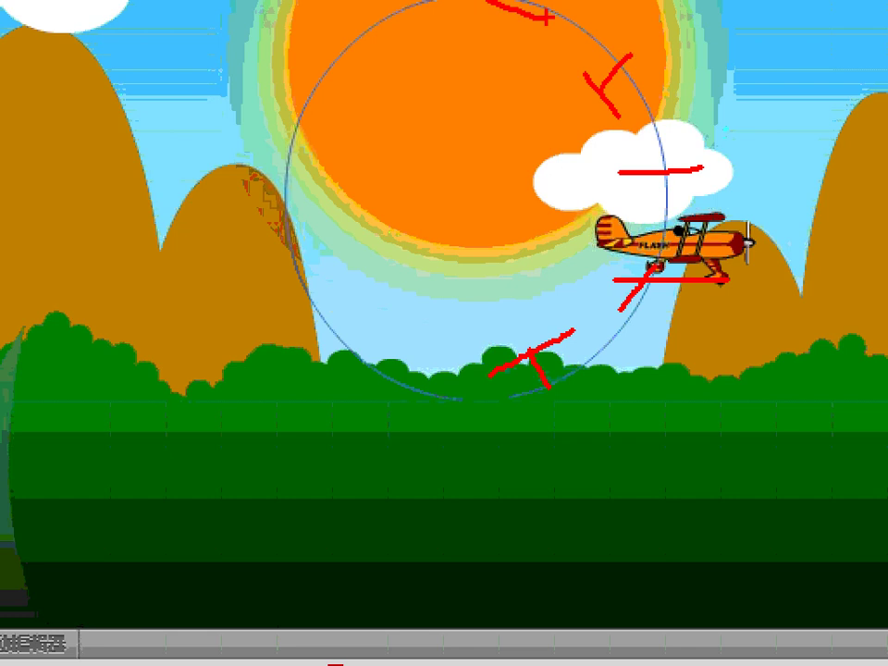
pyautogui.press('Escape')
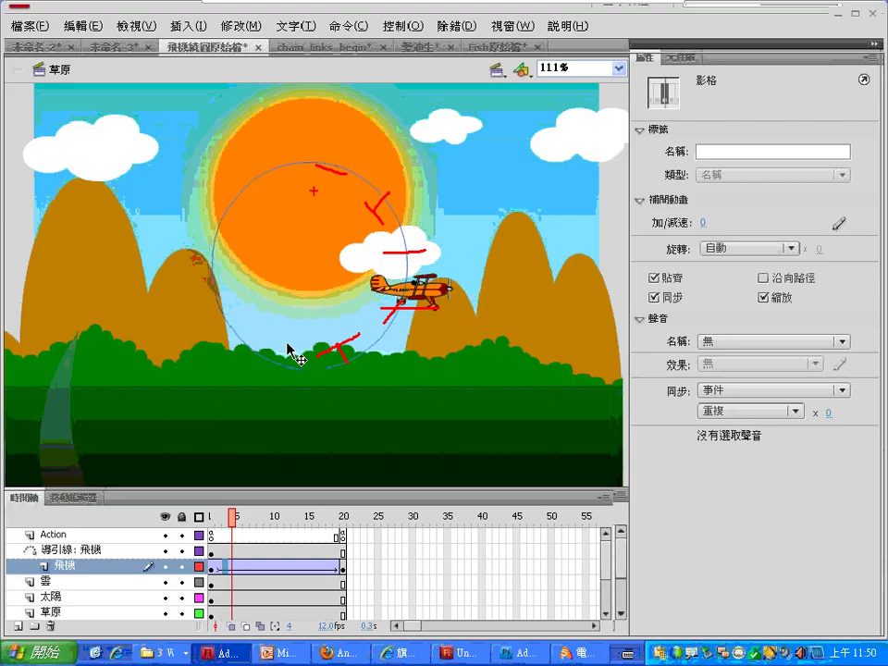
# Switch to the Fish原始檔 document, preview 圖層 2's classic tween with orient to path (沿向路徑) enabled, and turn the option off again
pyautogui.click(488, 62)
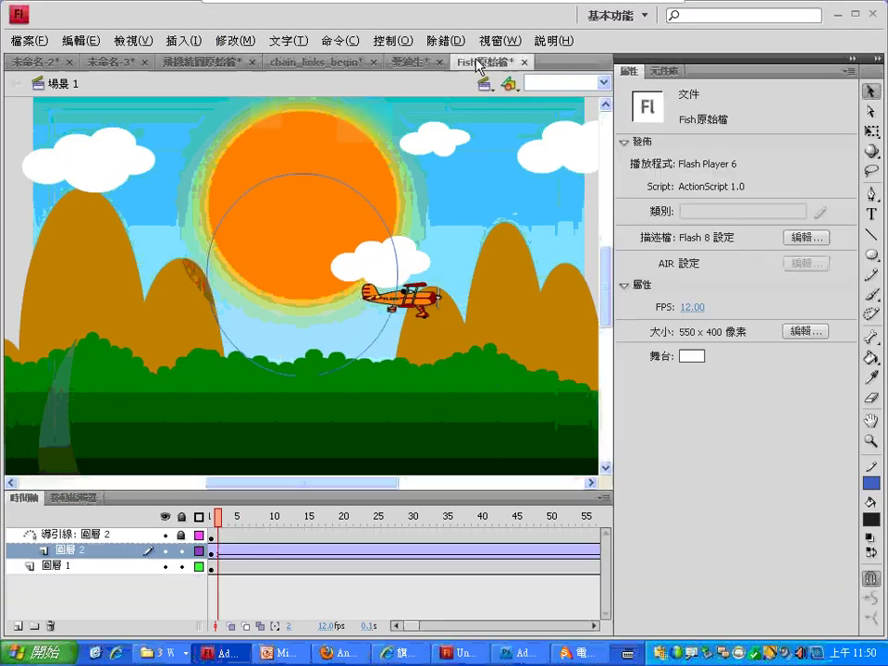
pyautogui.click(300, 550)
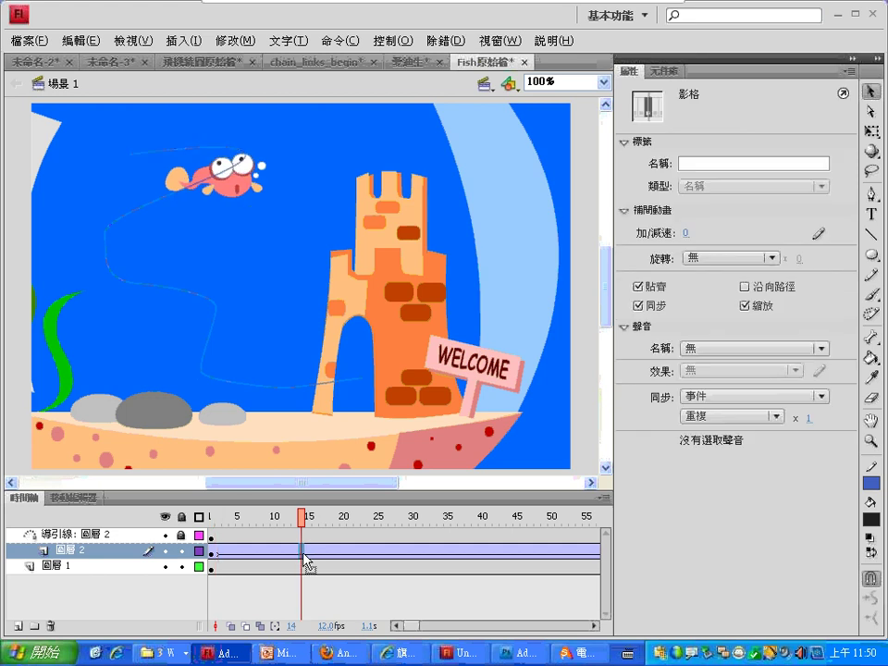
pyautogui.click(744, 286)
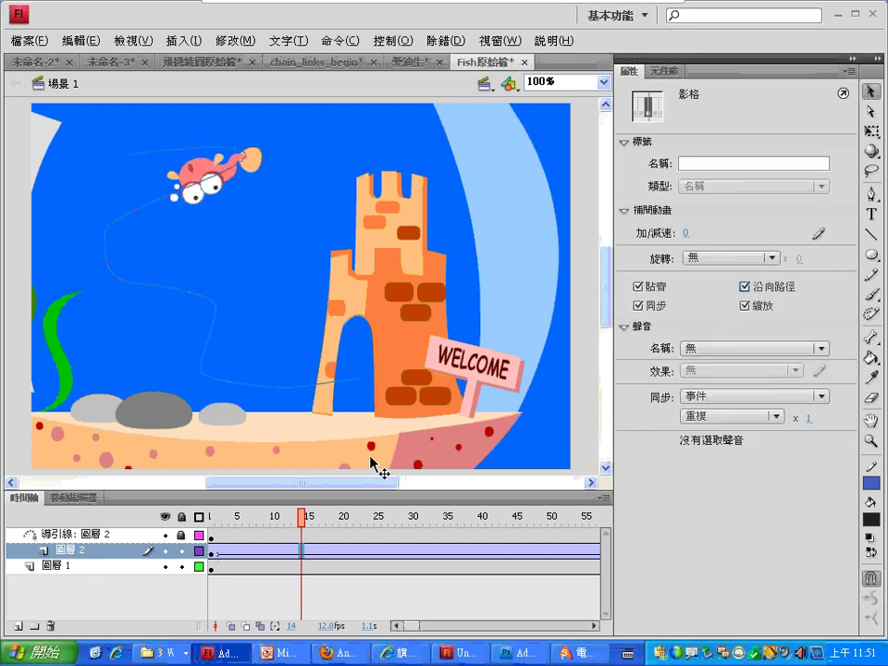
pyautogui.moveTo(302, 517); pyautogui.dragTo(161, 504)
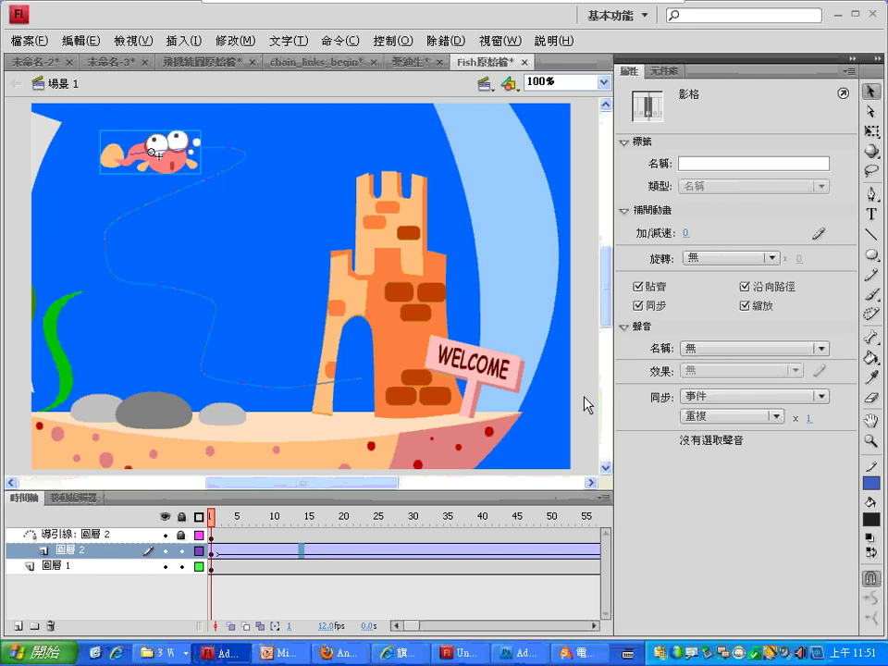
pyautogui.click(744, 290)
# Insert a keyframe at frame 10 of 圖層 2 and flip the fish horizontally with Free Transform so it faces left
pyautogui.moveTo(212, 523); pyautogui.dragTo(275, 523)
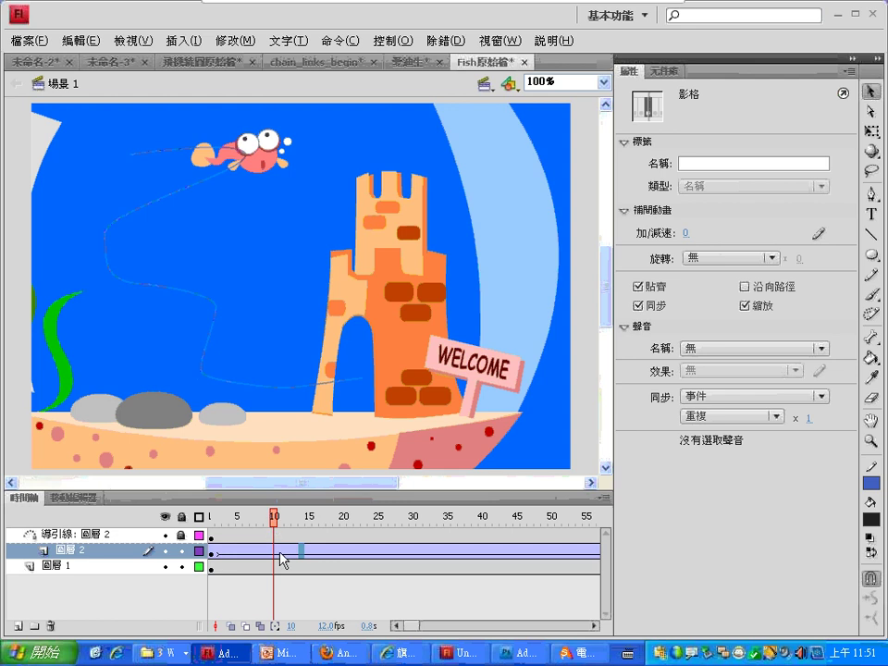
pyautogui.click(274, 553)
pyautogui.click(275, 553)
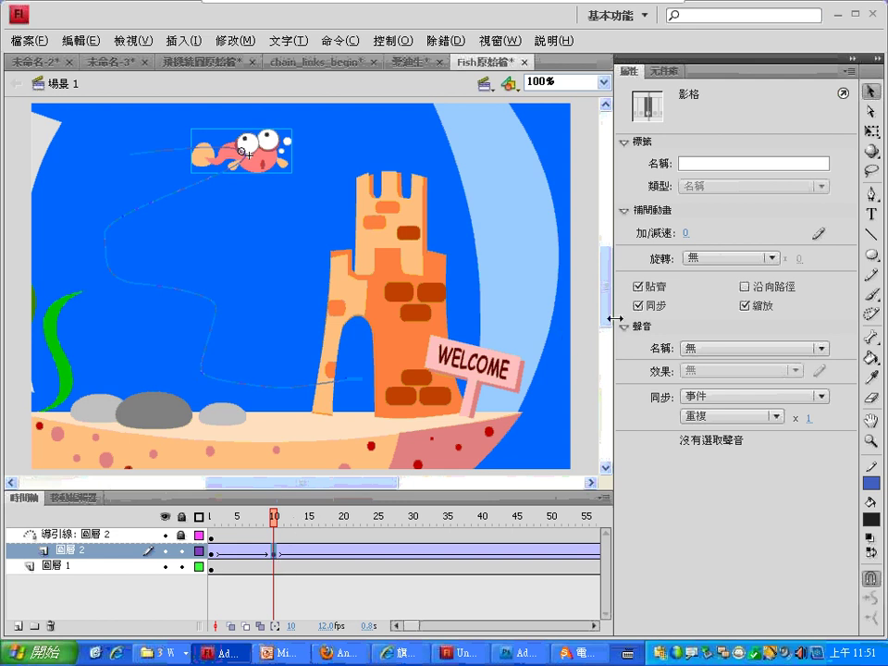
pyautogui.click(869, 132)
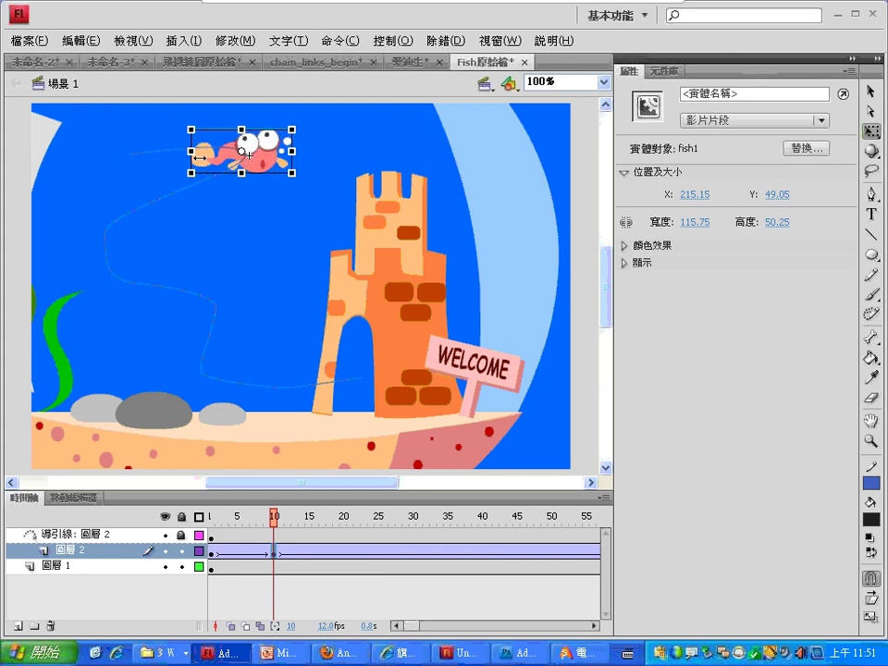
pyautogui.moveTo(292, 151); pyautogui.dragTo(195, 151)
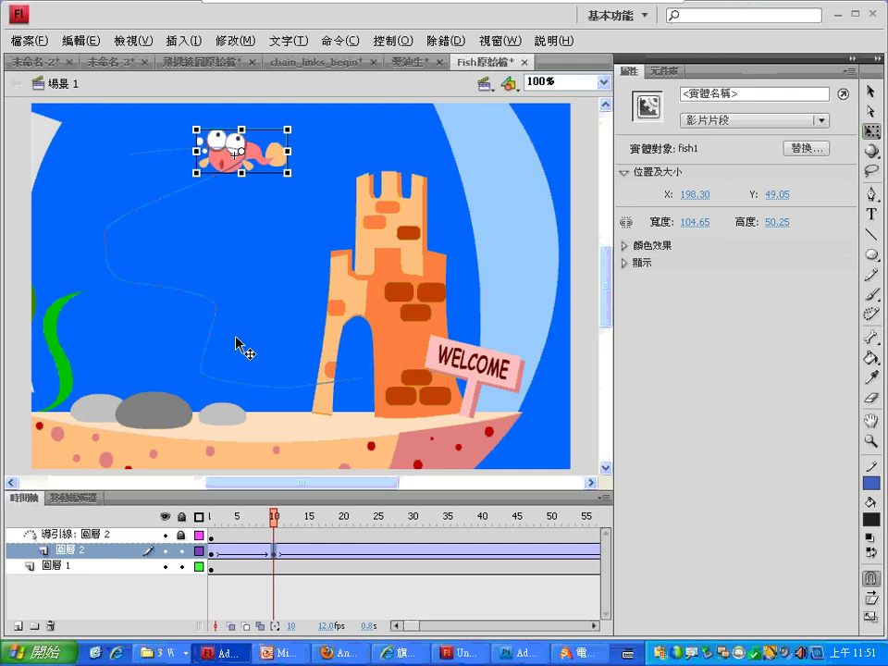
# Insert a keyframe at frame 27 of 圖層 2 and flip the fish horizontally so it faces right
pyautogui.moveTo(277, 522); pyautogui.dragTo(396, 522)
pyautogui.click(392, 550)
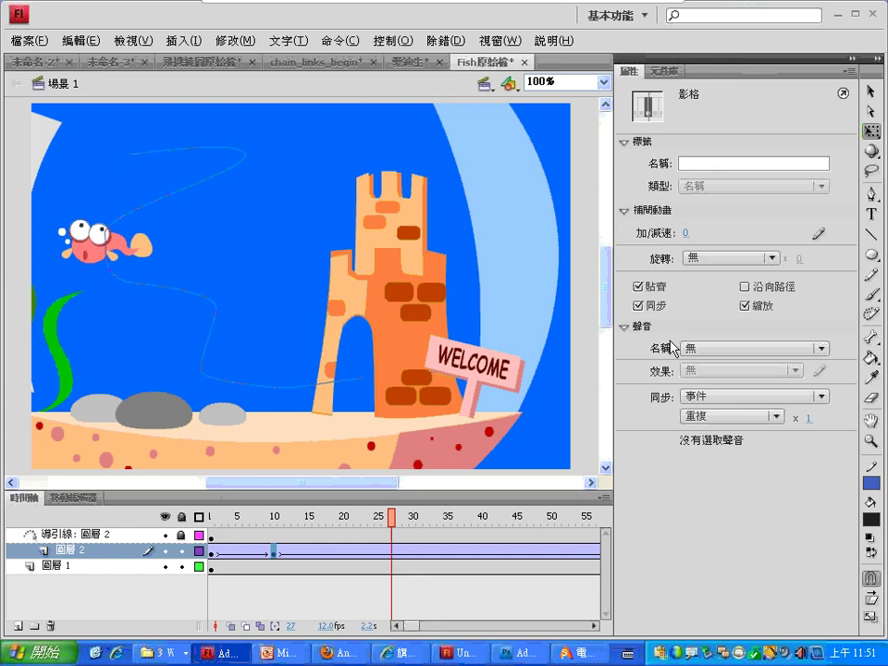
pyautogui.click(395, 555)
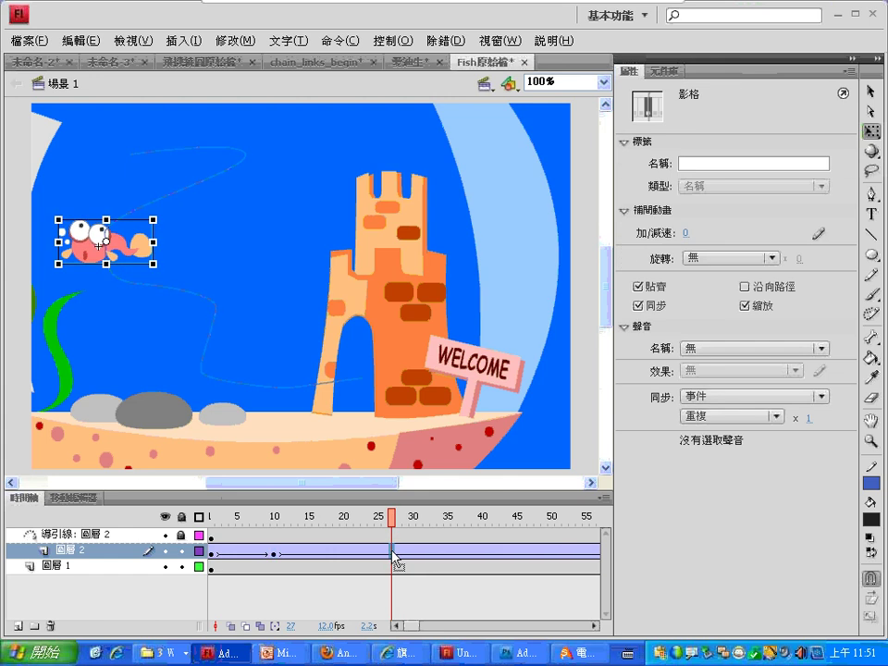
pyautogui.press('F6')
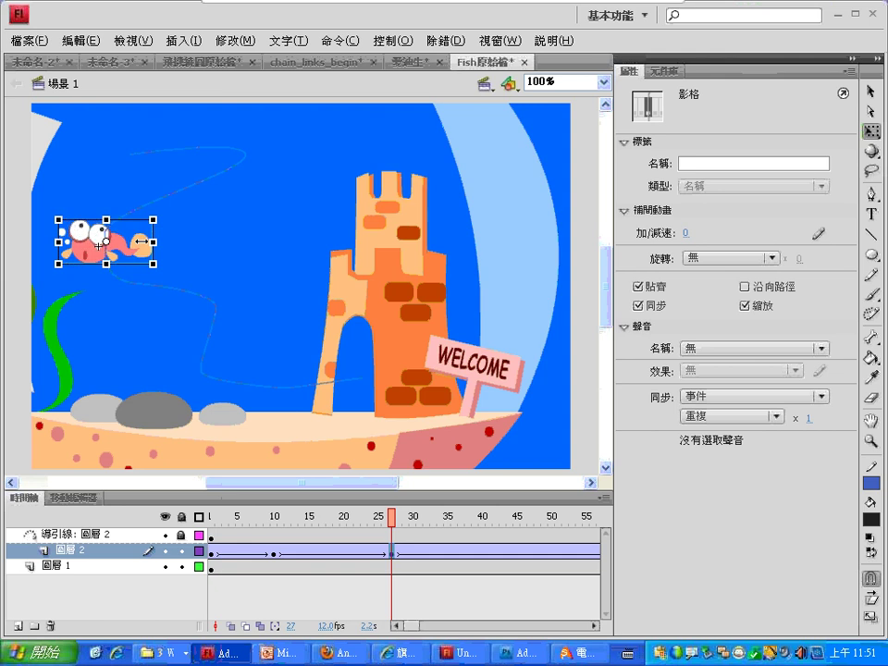
pyautogui.moveTo(141, 241); pyautogui.dragTo(70, 242)
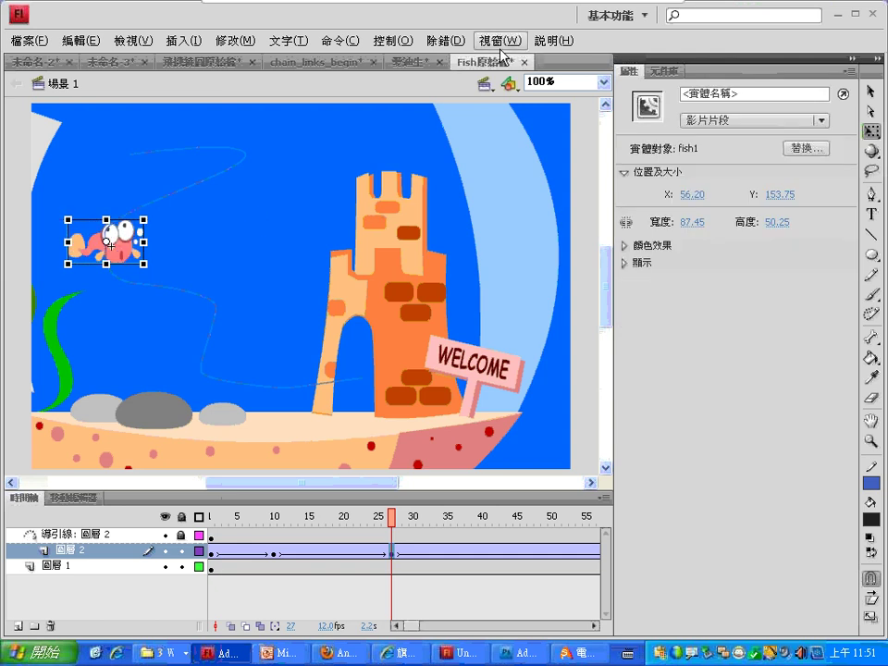
# Show the Transform (變形) settings and set the fish's horizontal scale at frame 27 to 100%
pyautogui.click(501, 46)
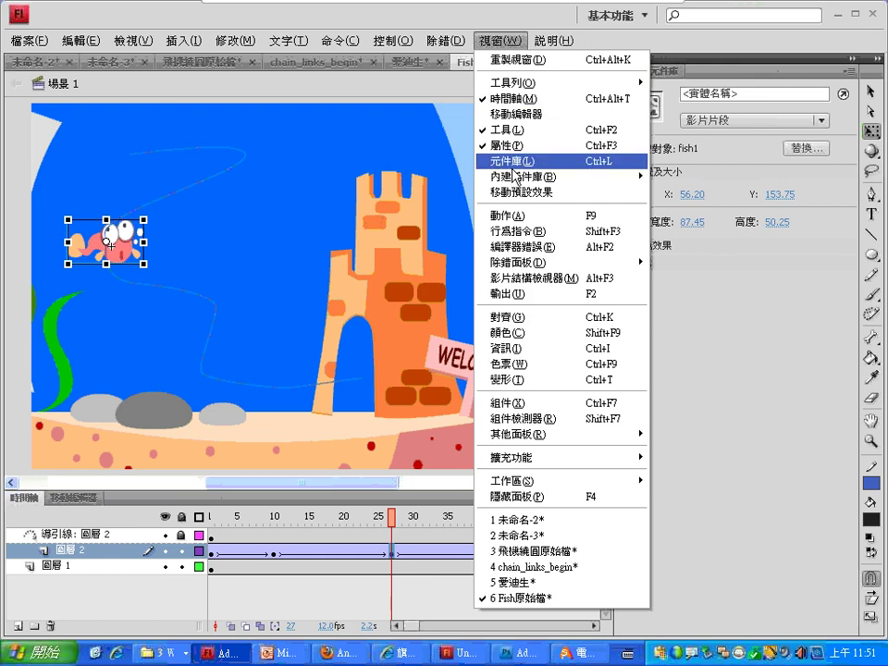
pyautogui.click(520, 381)
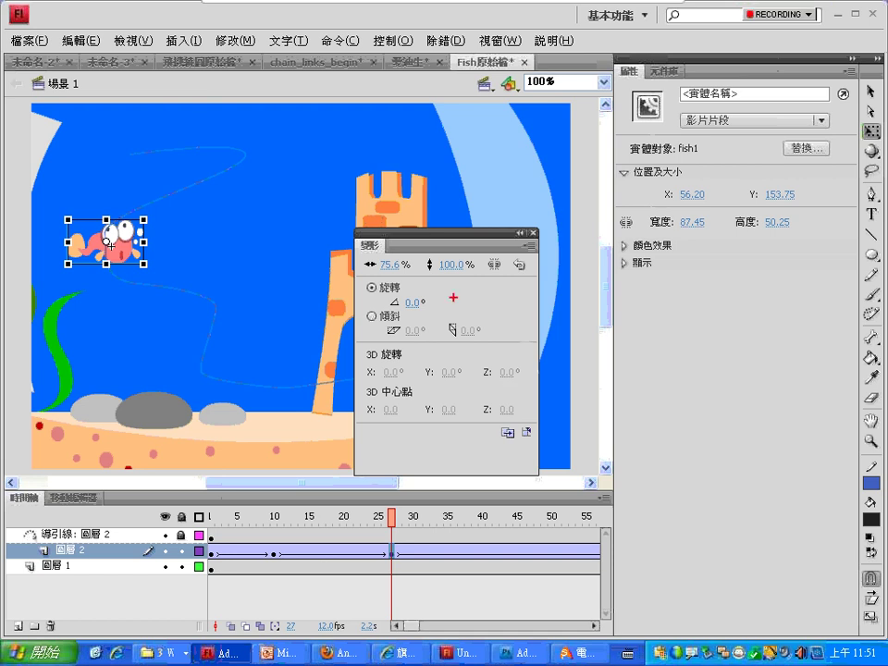
pyautogui.moveTo(412, 259)
pyautogui.mouseDown()
pyautogui.moveTo(369, 259)
pyautogui.moveTo(415, 261)
pyautogui.mouseUp()
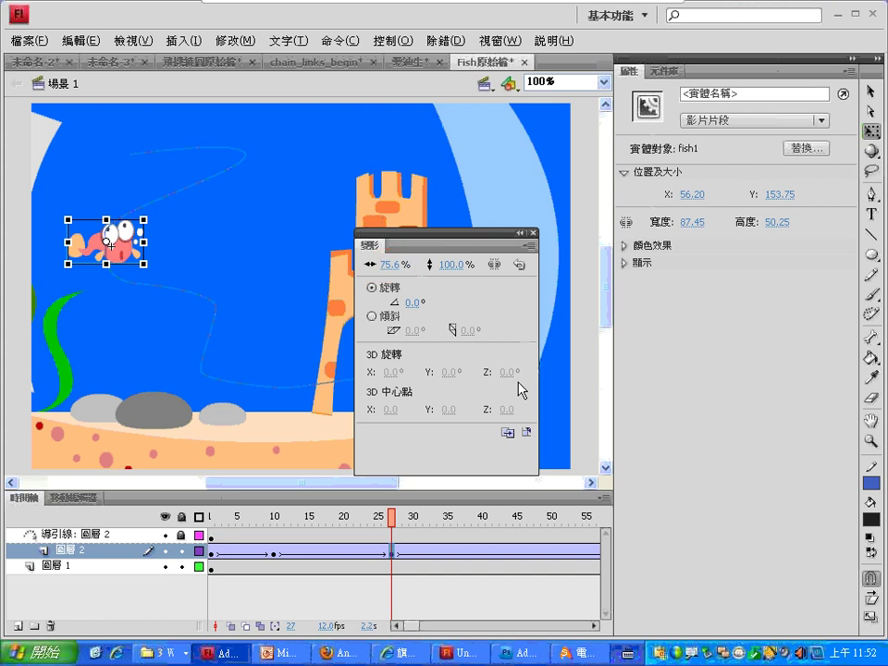
pyautogui.click(388, 264)
pyautogui.write('100')
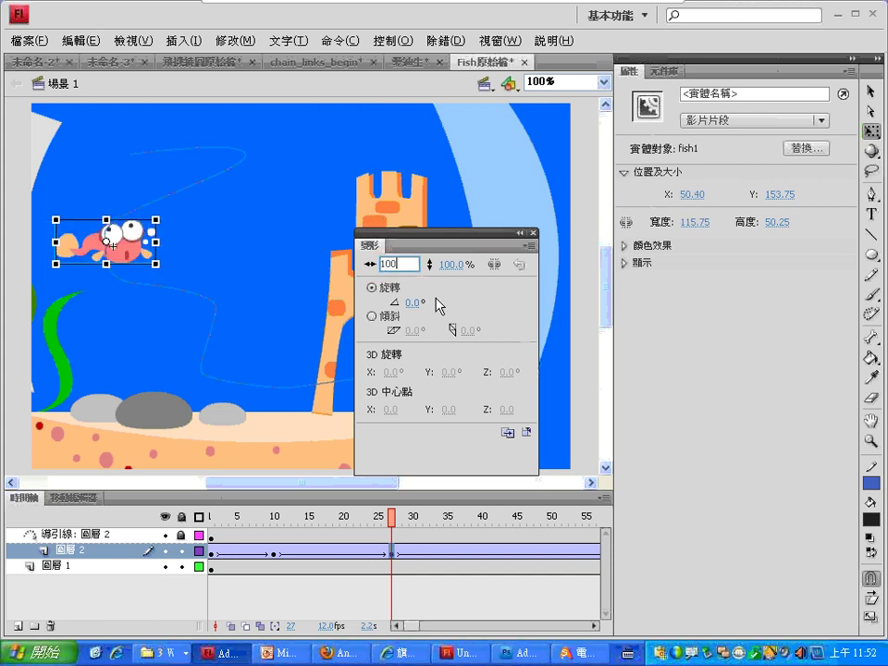
pyautogui.press('Return')
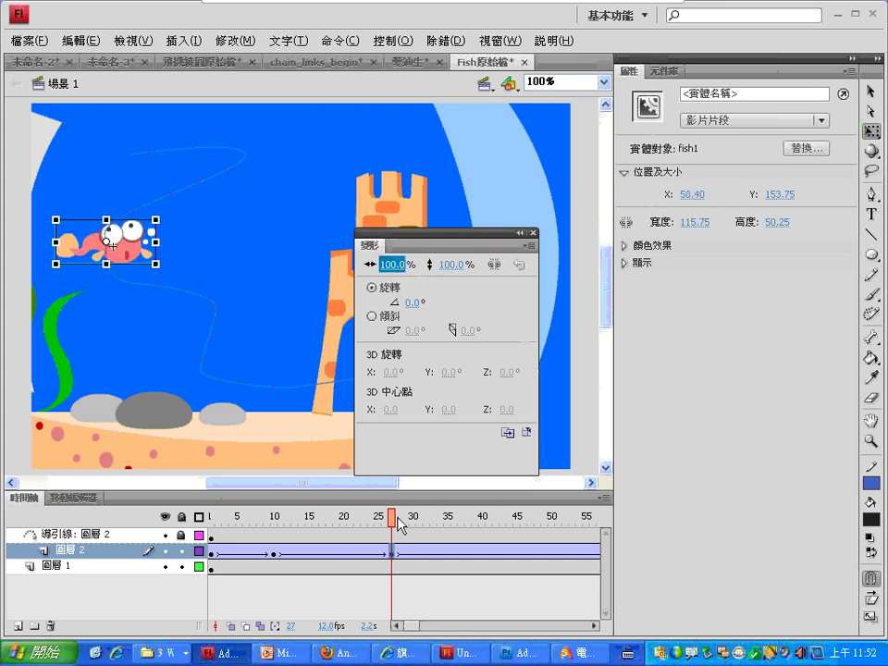
# Insert a keyframe at frame 41 of 圖層 2 and flip the fish horizontally so it faces left
pyautogui.moveTo(394, 523); pyautogui.dragTo(490, 546)
pyautogui.click(489, 549)
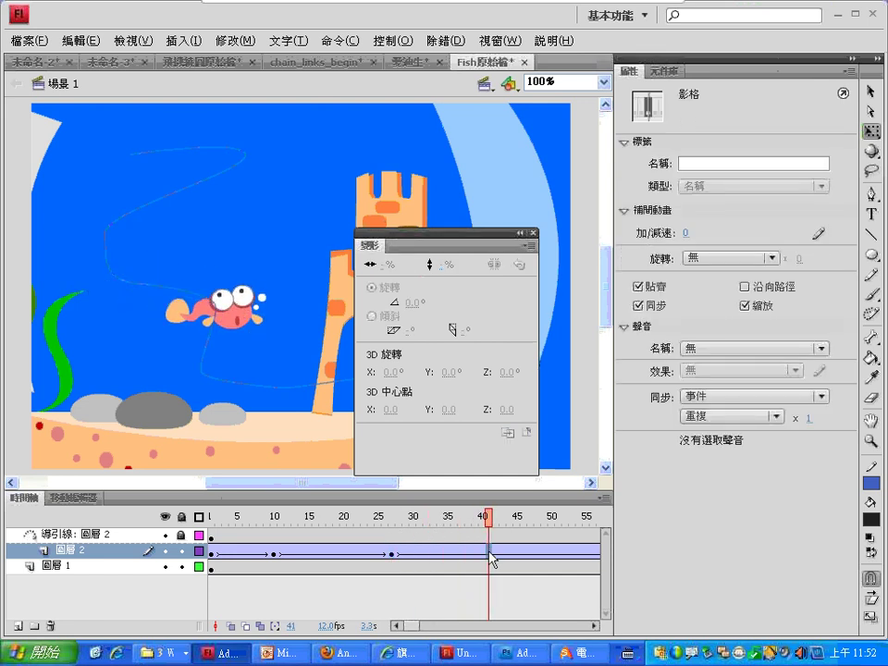
pyautogui.press('F6')
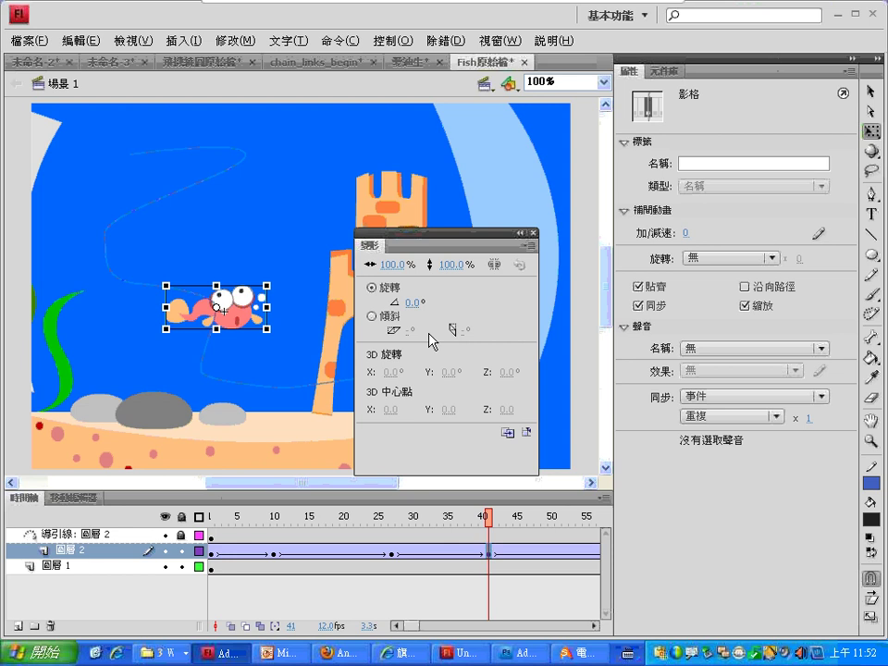
pyautogui.moveTo(266, 306); pyautogui.dragTo(169, 308)
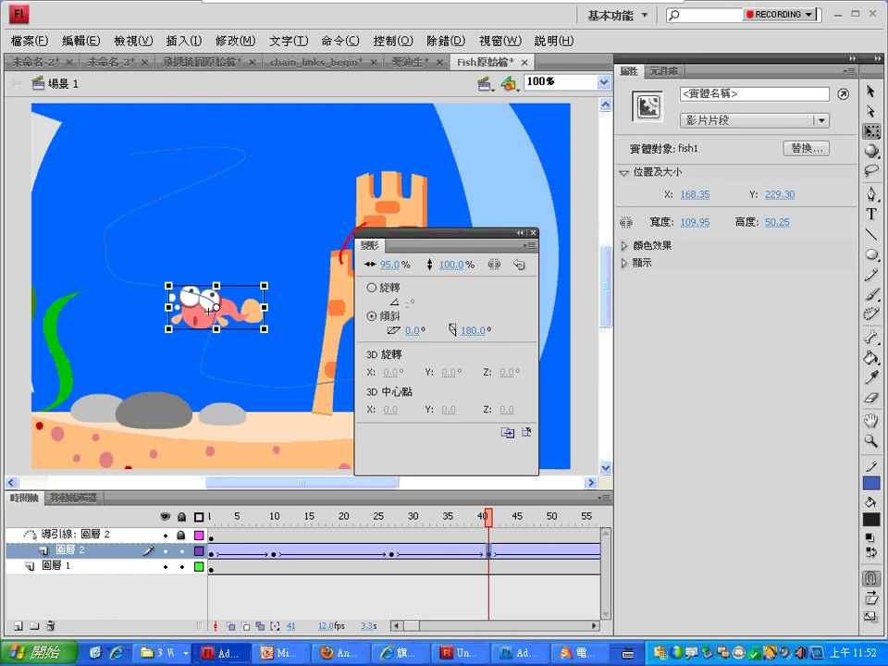
# Set the flipped fish's horizontal scale at frame 41 to 100%
pyautogui.moveTo(342, 259)
pyautogui.mouseDown()
pyautogui.moveTo(413, 303)
pyautogui.moveTo(334, 243)
pyautogui.mouseUp()
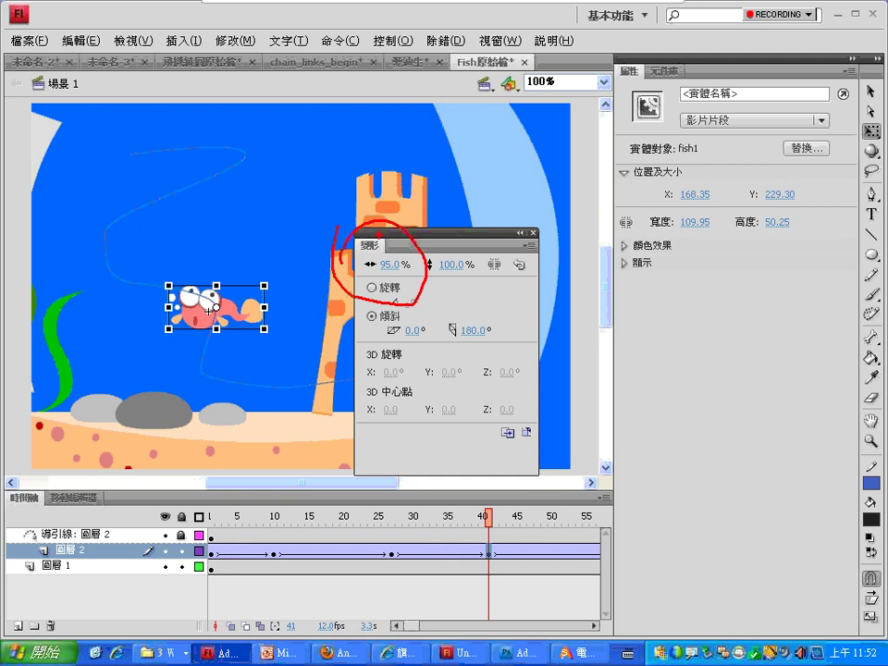
pyautogui.click(390, 264)
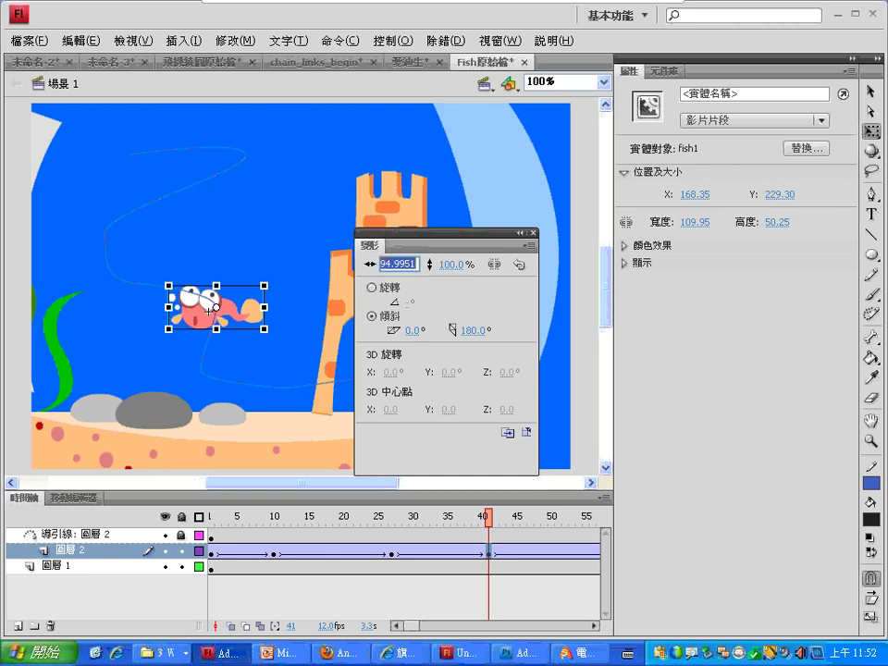
pyautogui.write('100')
pyautogui.press('Return')
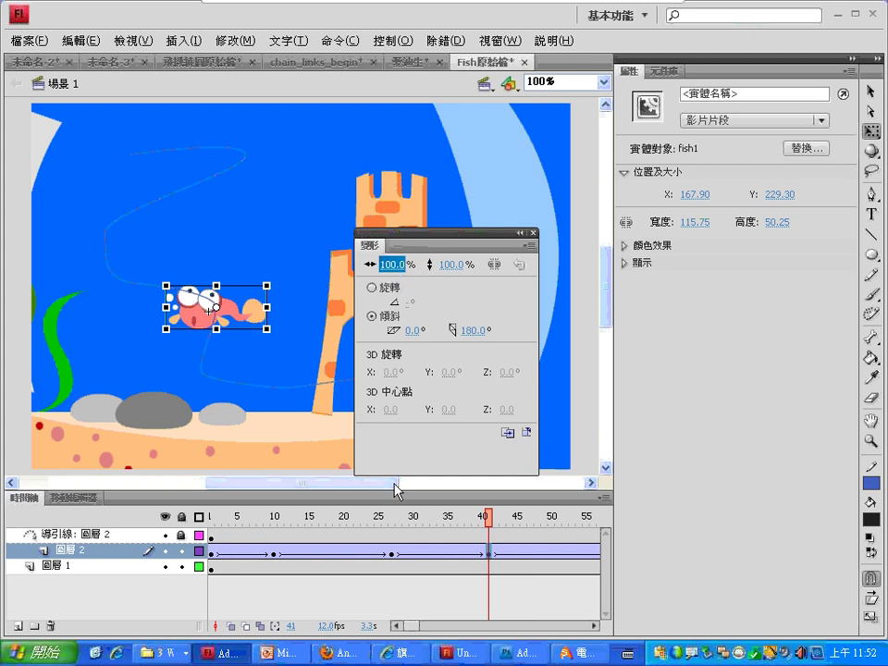
# Insert a keyframe at frame 50 of 圖層 2, flip the fish to face right, and scrub to frame 60 to preview the ending
pyautogui.moveTo(495, 523); pyautogui.dragTo(547, 527)
pyautogui.click(554, 553)
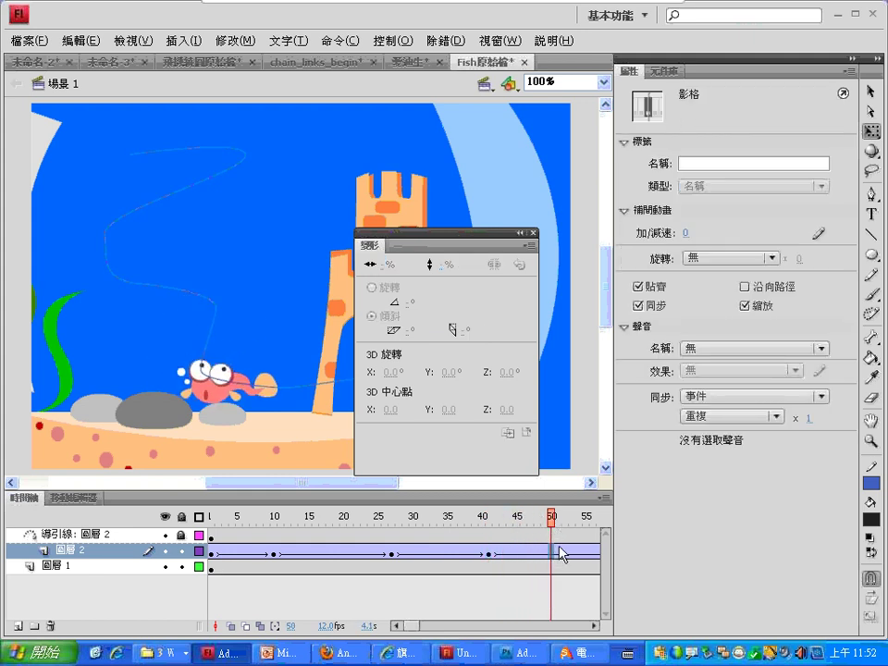
pyautogui.press('F6')
pyautogui.moveTo(233, 370); pyautogui.dragTo(220, 375)
pyautogui.click(533, 232)
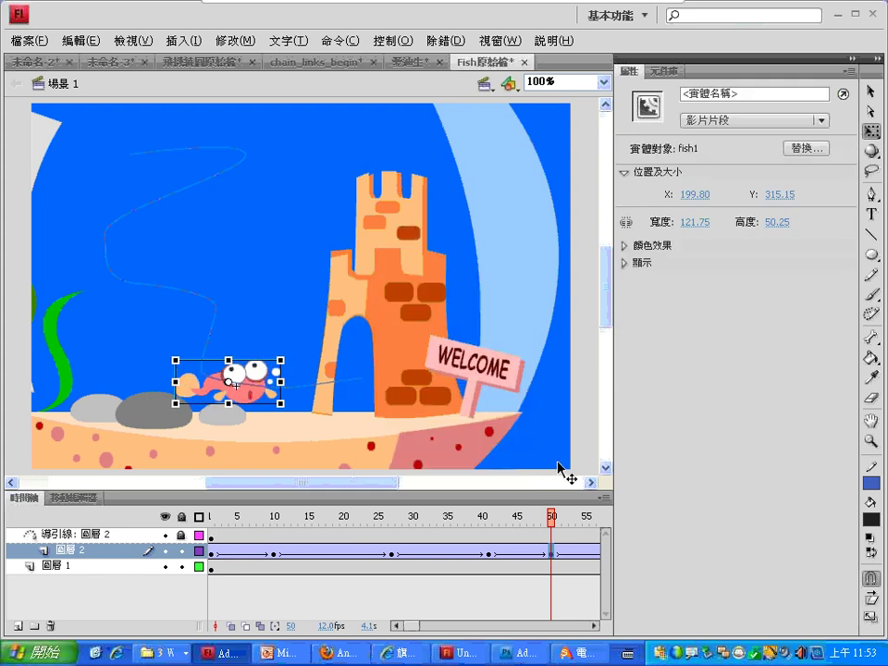
pyautogui.moveTo(552, 518); pyautogui.dragTo(626, 521)
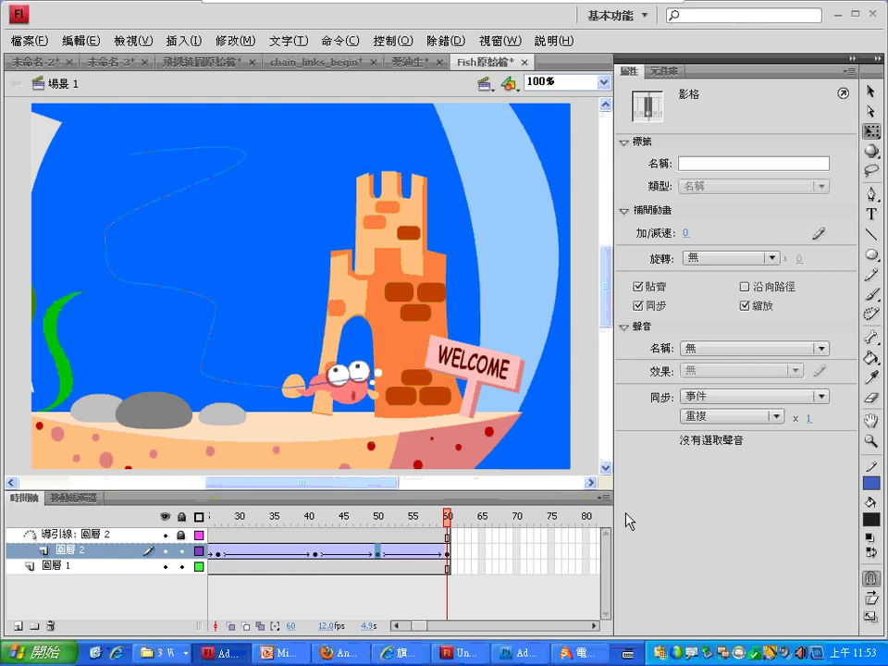
# Revert the Fish原始檔 document to its last saved version
pyautogui.click(26, 41)
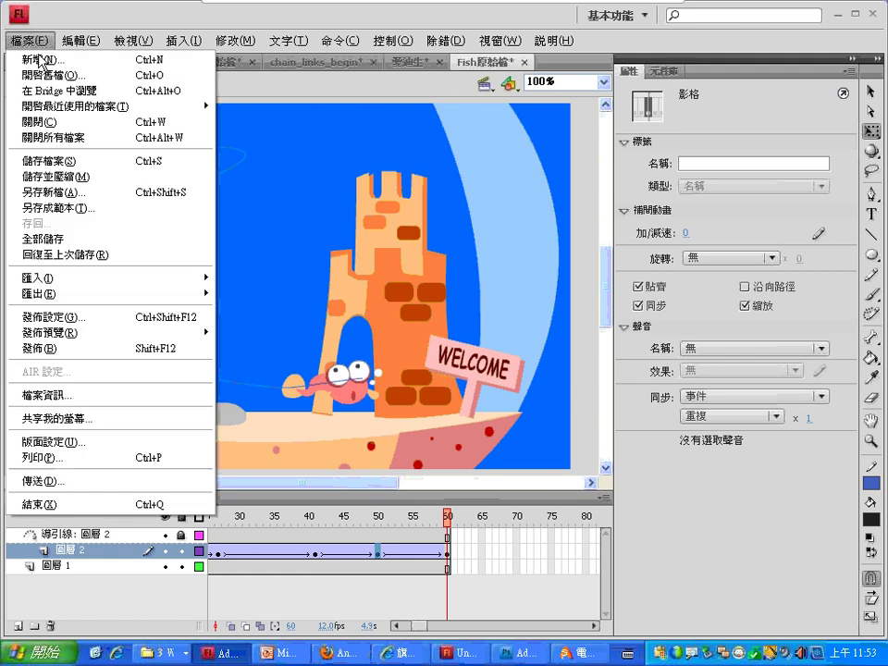
pyautogui.click(139, 255)
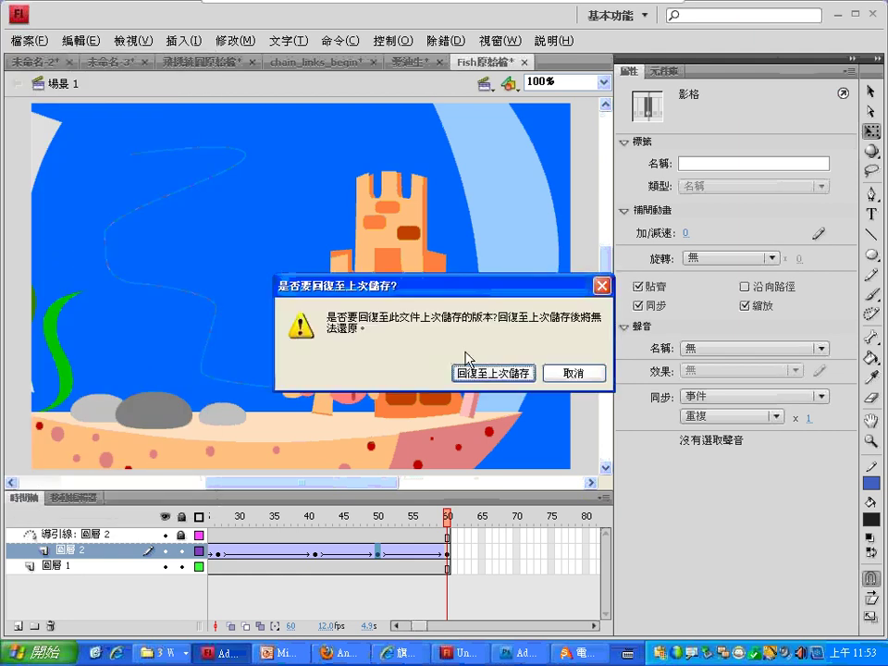
pyautogui.click(472, 372)
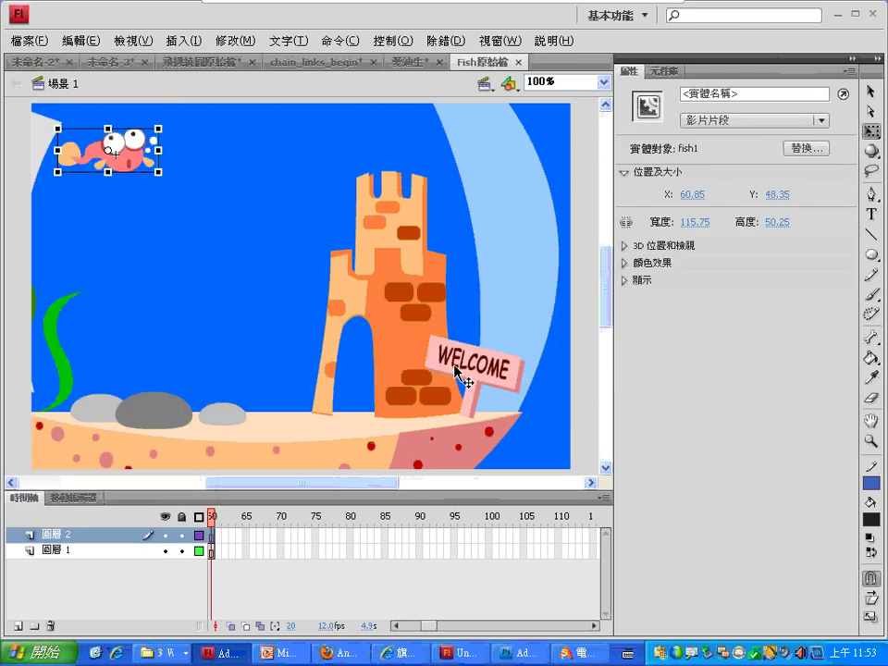
# Create a motion tween (移動補間動畫) on 圖層 2 starting at frame 1 and add a new layer above it
pyautogui.moveTo(426, 628); pyautogui.dragTo(398, 632)
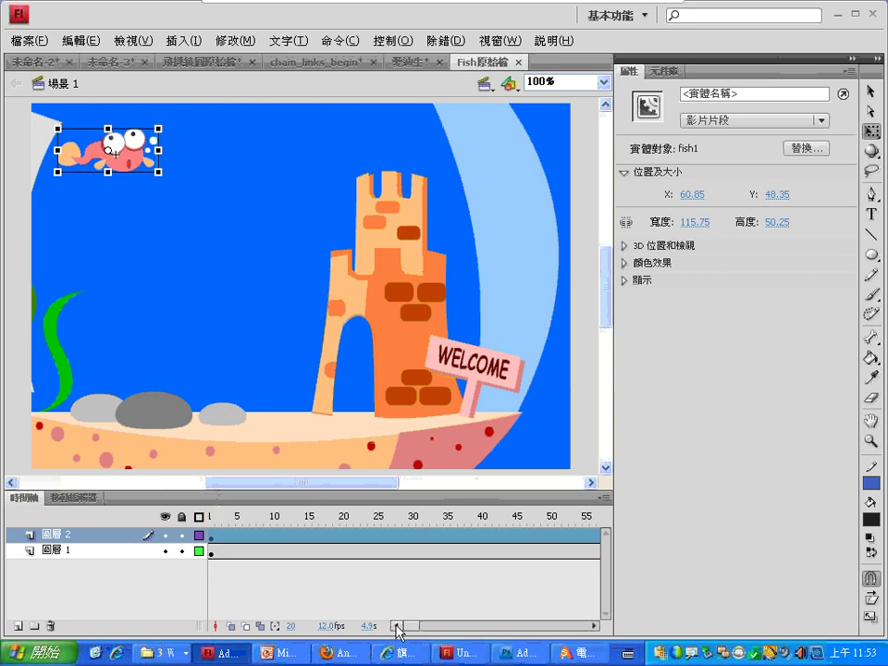
pyautogui.click(210, 535)
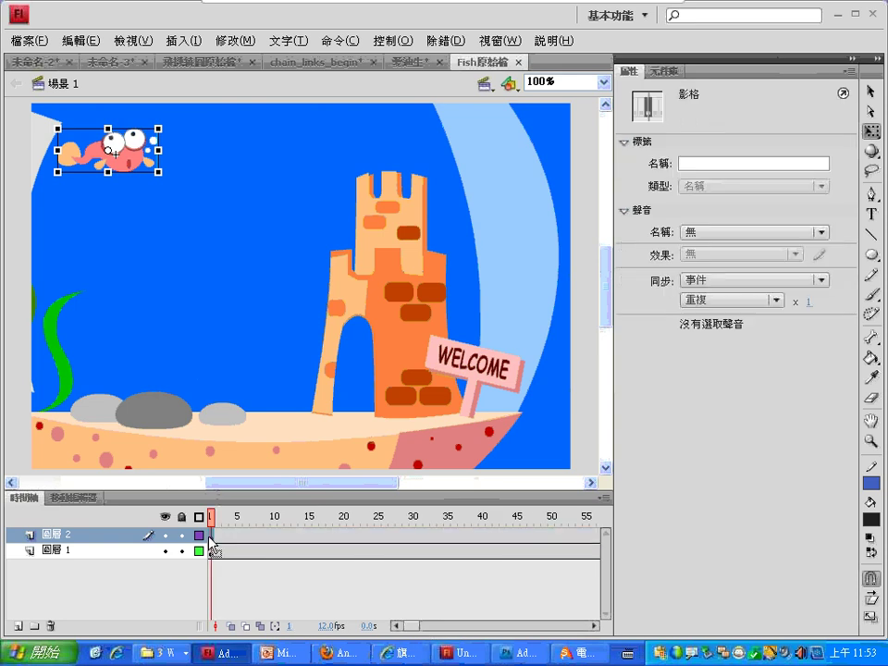
pyautogui.rightClick(211, 541)
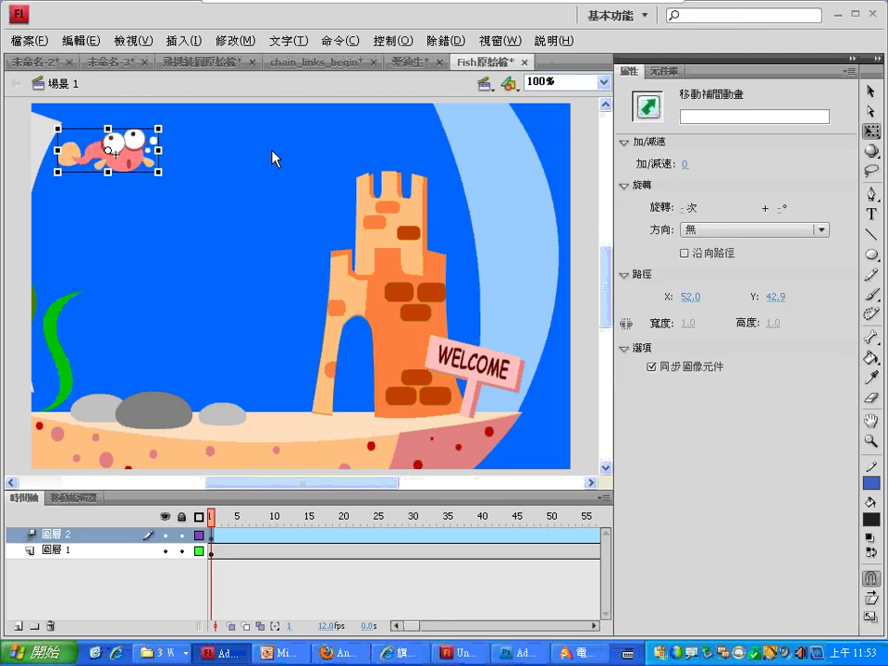
pyautogui.click(18, 625)
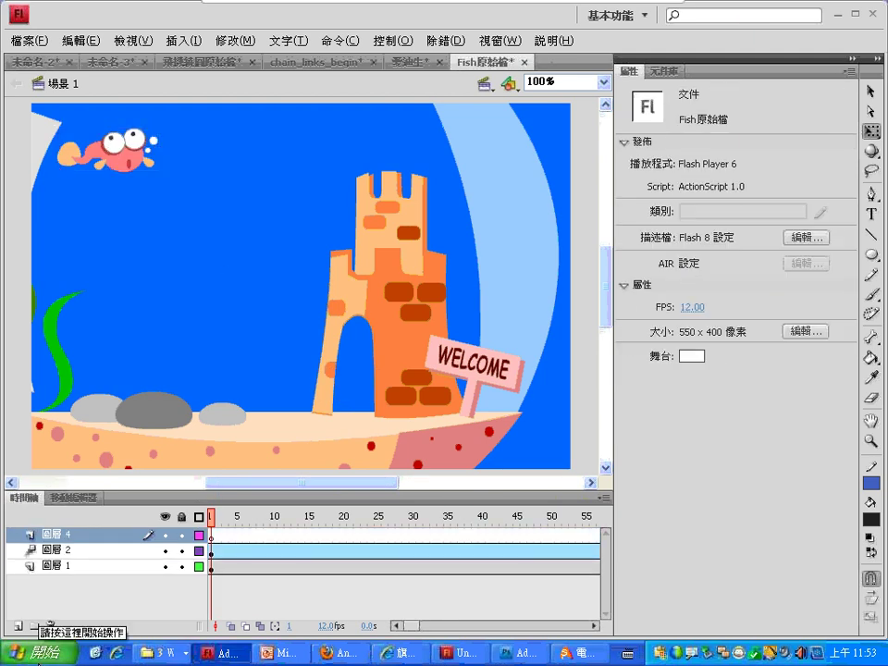
# Draw a winding open path on 圖層 4 with the Pen tool, from the fish down past the rocks to the castle
pyautogui.click(871, 193)
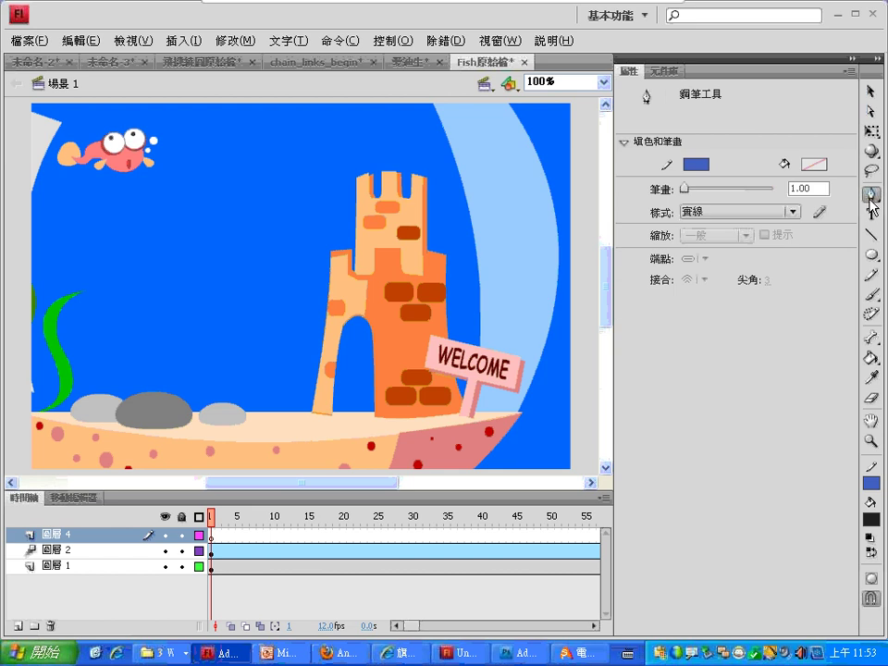
pyautogui.click(151, 160)
pyautogui.click(213, 147)
pyautogui.click(240, 189)
pyautogui.click(126, 252)
pyautogui.click(123, 276)
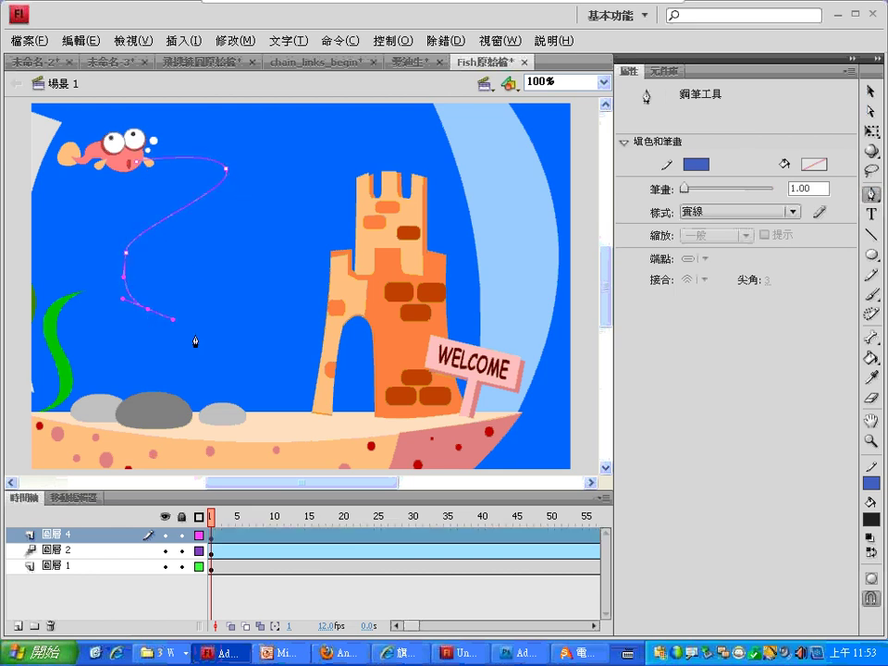
pyautogui.moveTo(148, 308); pyautogui.dragTo(172, 319)
pyautogui.click(230, 358)
pyautogui.click(265, 400)
pyautogui.click(306, 400)
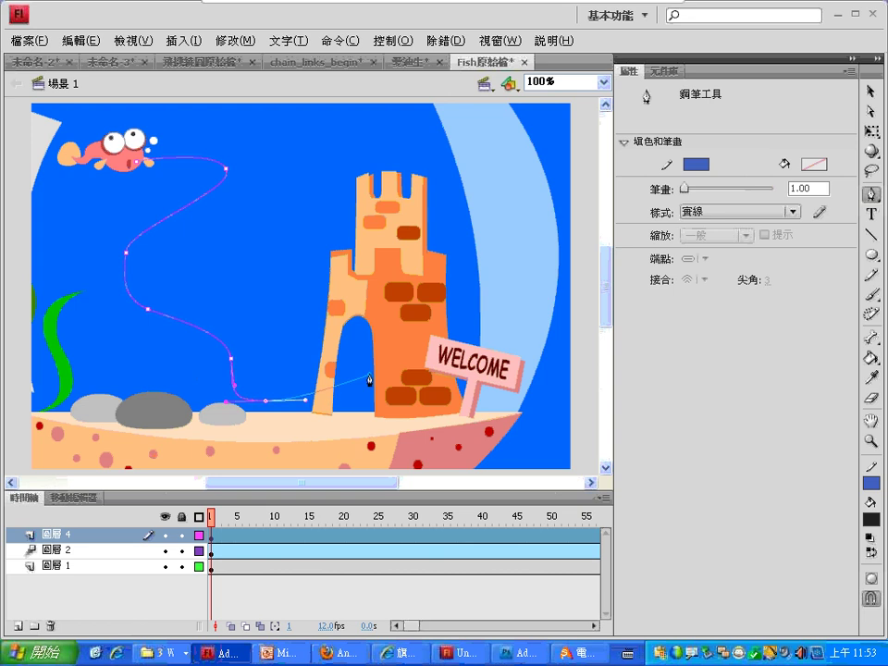
pyautogui.click(371, 375)
pyautogui.press('v')
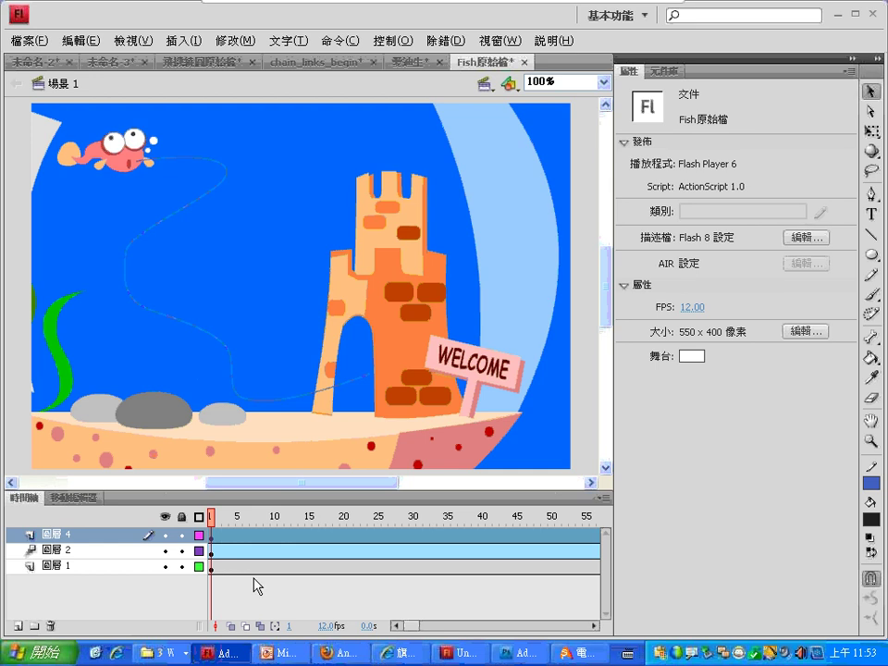
# Copy the path from frame 1 of 圖層 4 and paste it in place onto the motion tween of 圖層 2
pyautogui.click(210, 535)
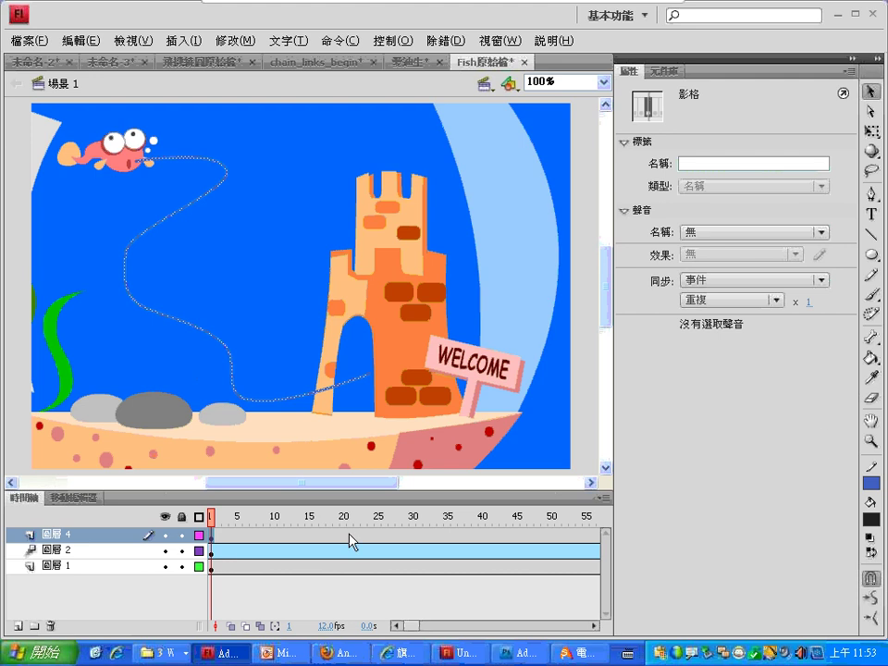
pyautogui.hotkey('ctrl', 'c')
pyautogui.click(215, 552)
pyautogui.click(80, 41)
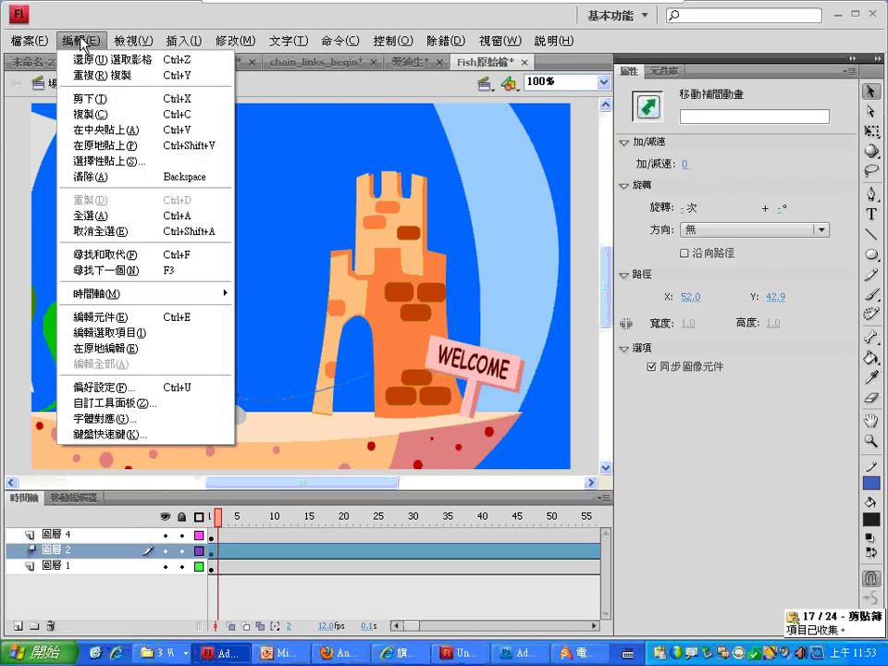
pyautogui.click(93, 150)
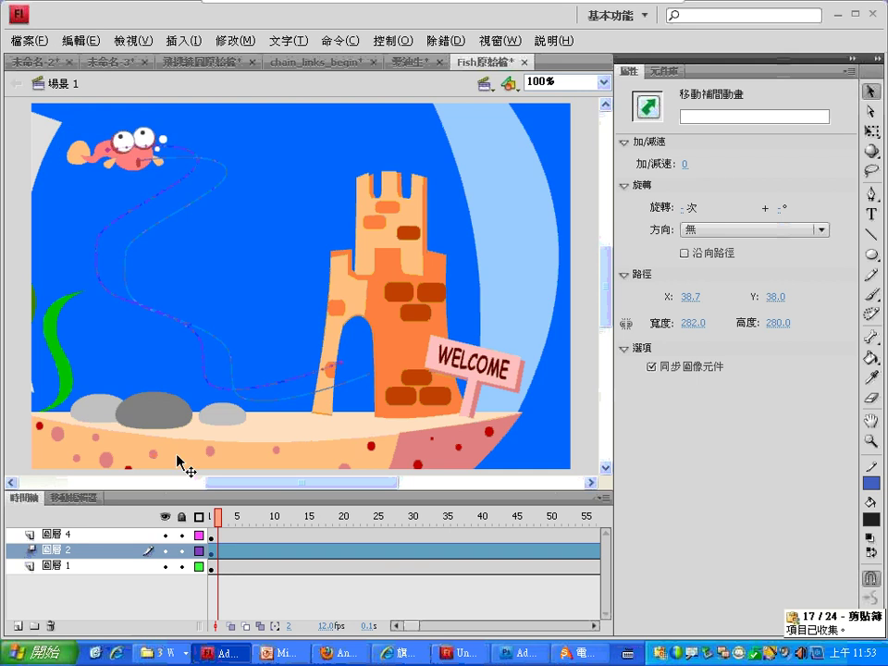
# Hide 圖層 4, scrub through to frame 60 to preview the fish's motion, and stop at the turn at frame 11
pyautogui.click(211, 515)
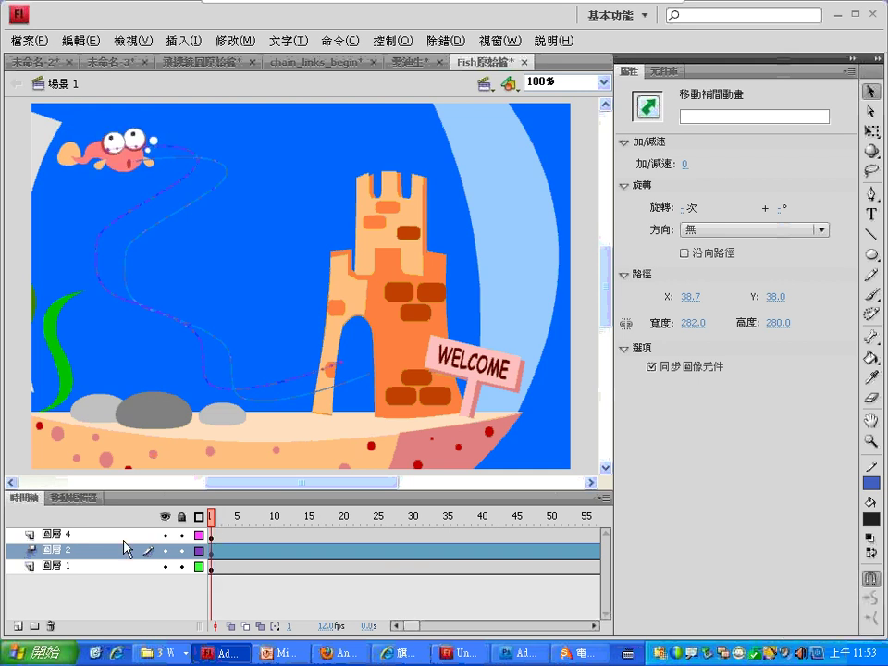
pyautogui.click(165, 535)
pyautogui.moveTo(213, 519); pyautogui.dragTo(679, 492)
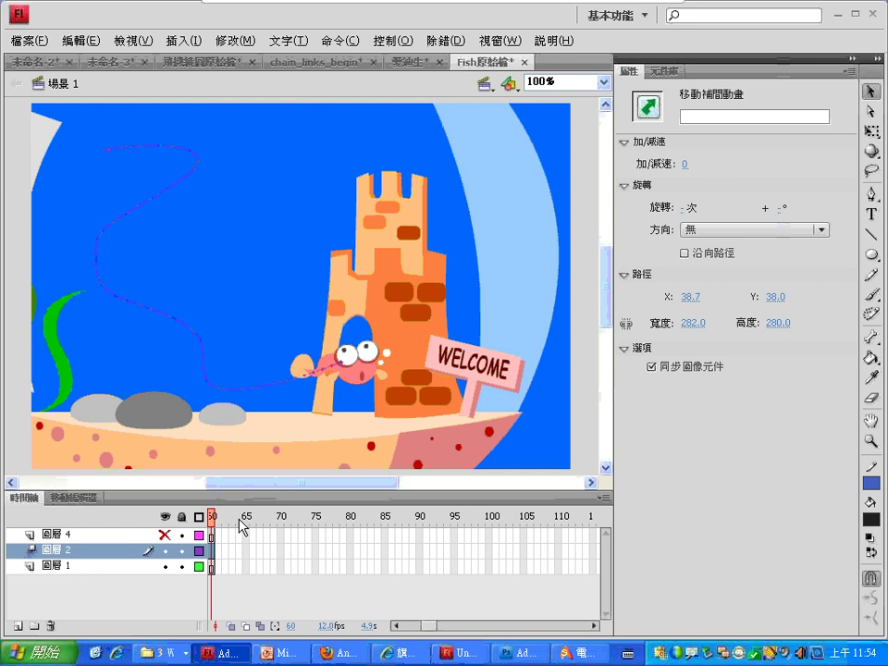
pyautogui.click(396, 625)
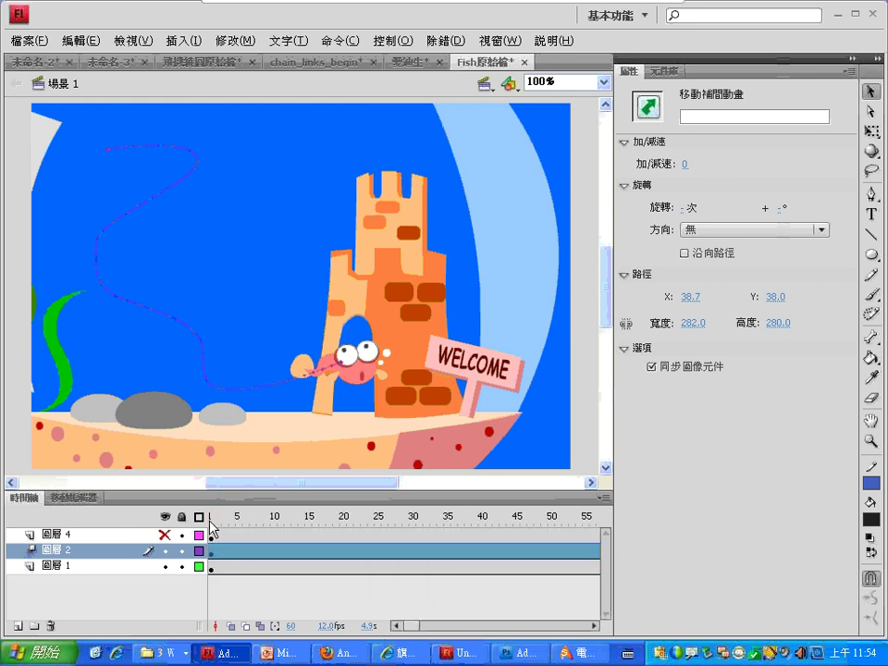
pyautogui.moveTo(211, 518); pyautogui.dragTo(279, 523)
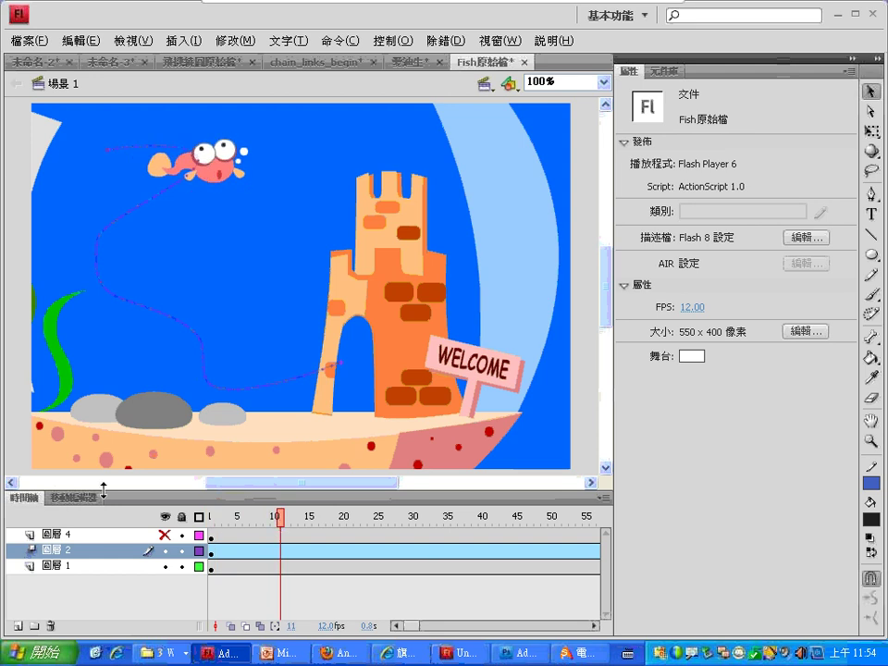
# Enlarge the timeline area and open the motion editor (移動編輯器) for frame 11 of the 圖層 2 tween
pyautogui.moveTo(101, 487); pyautogui.dragTo(101, 390)
pyautogui.click(78, 402)
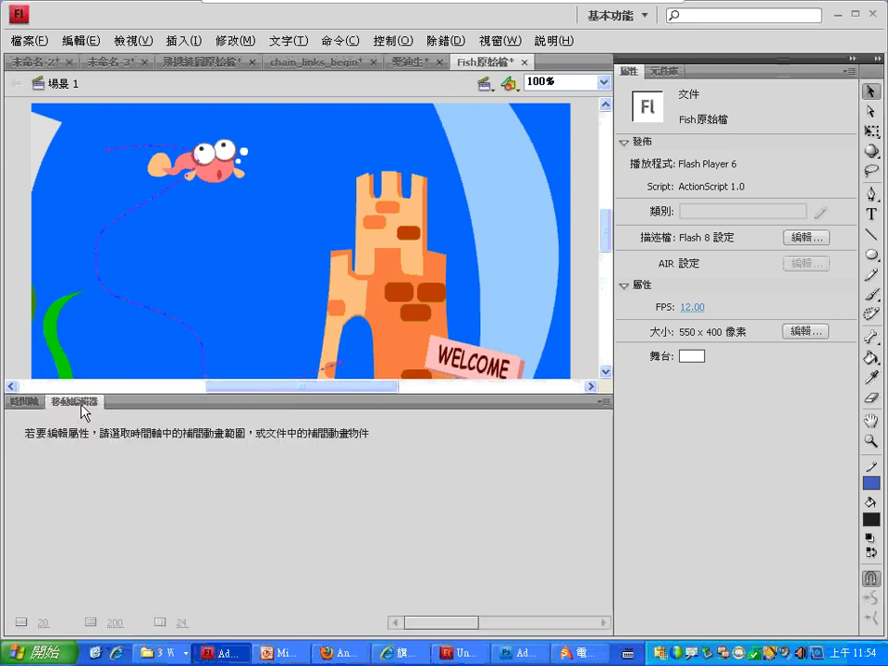
pyautogui.click(25, 403)
pyautogui.click(283, 463)
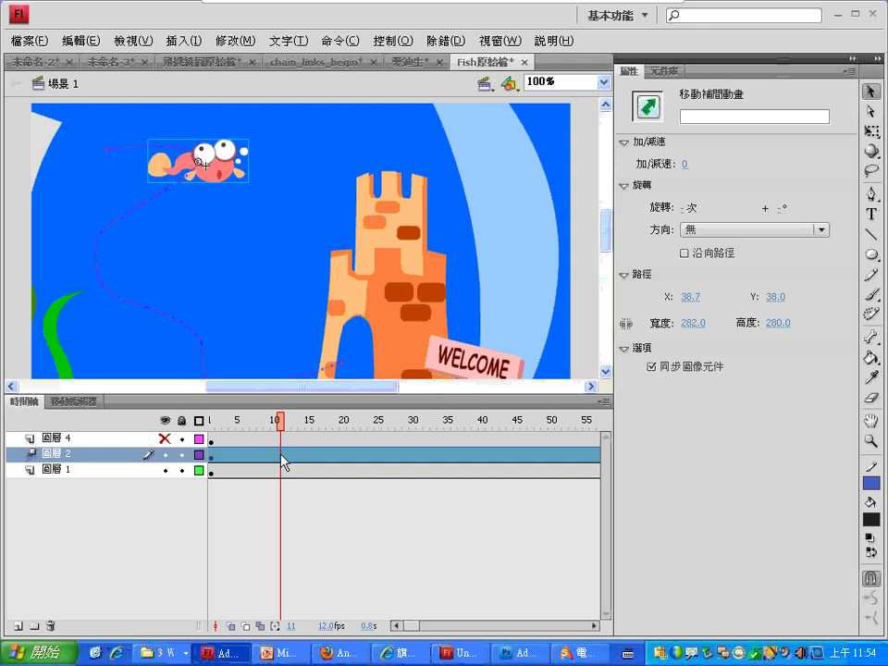
pyautogui.keyDown('ctrl'); pyautogui.click(279, 455); pyautogui.keyUp('ctrl')
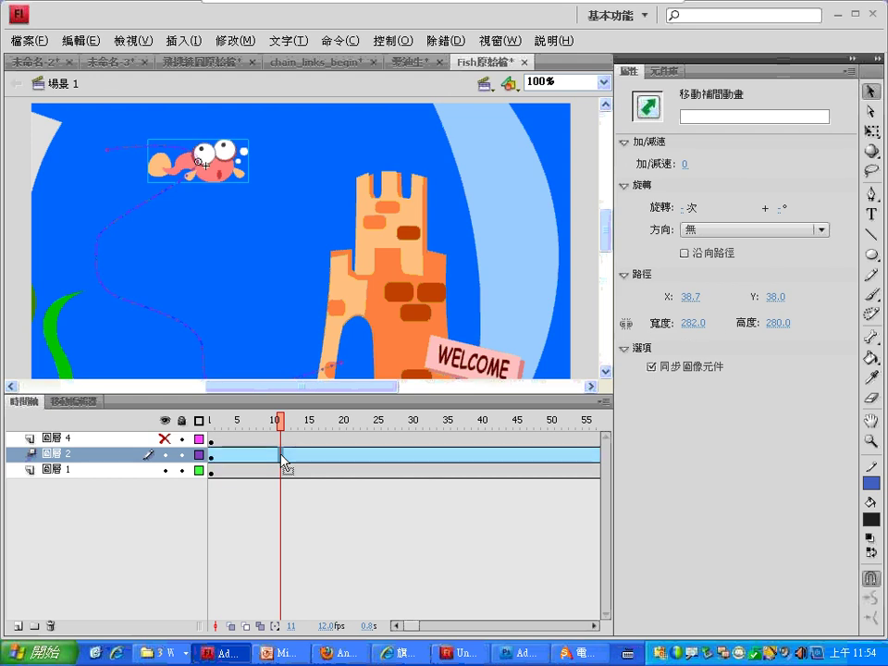
pyautogui.click(93, 402)
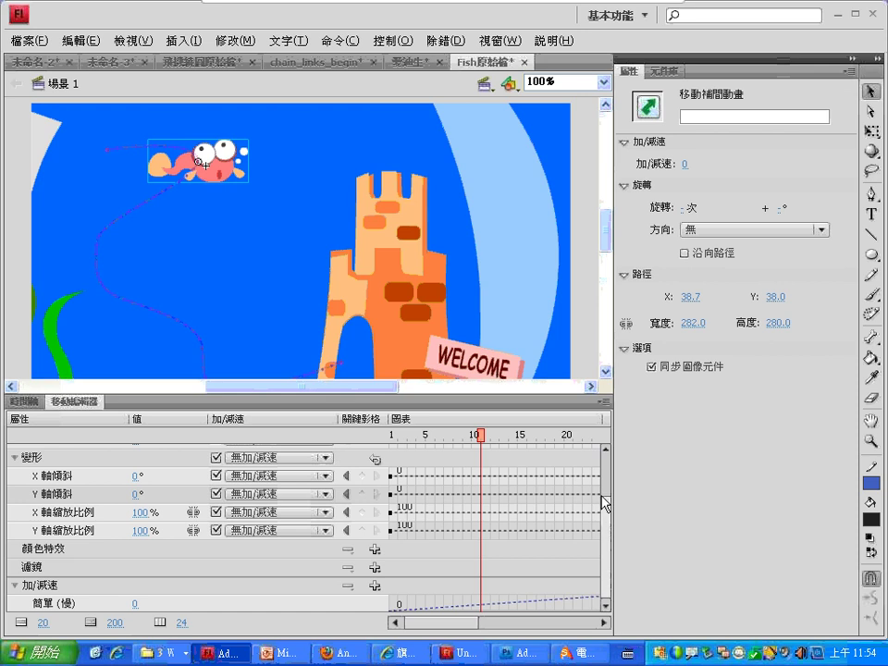
# Collapse the 基本移動 properties, show 46 frames in the graph, and collapse the side panels to widen it
pyautogui.moveTo(606, 510); pyautogui.dragTo(605, 468)
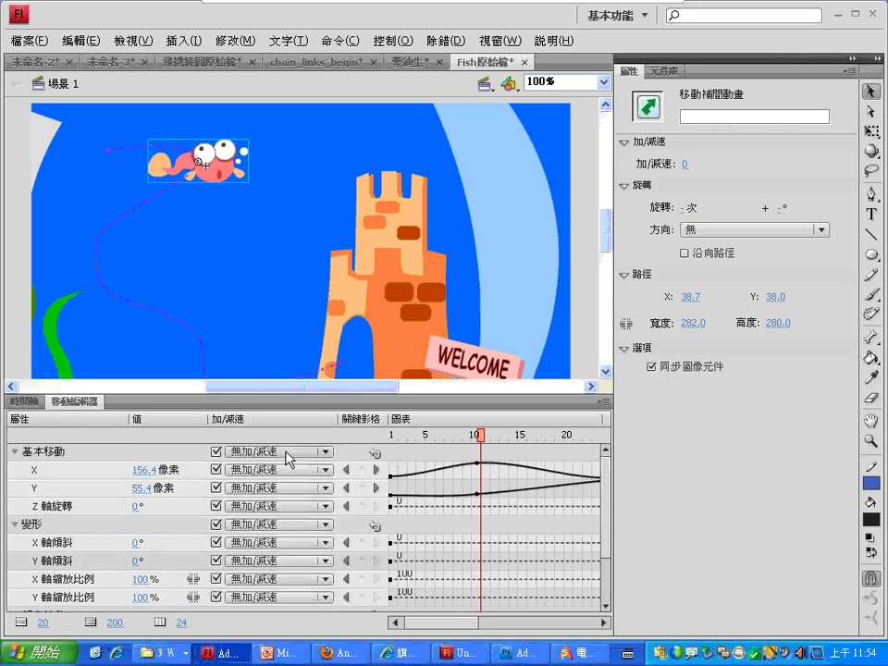
pyautogui.click(15, 452)
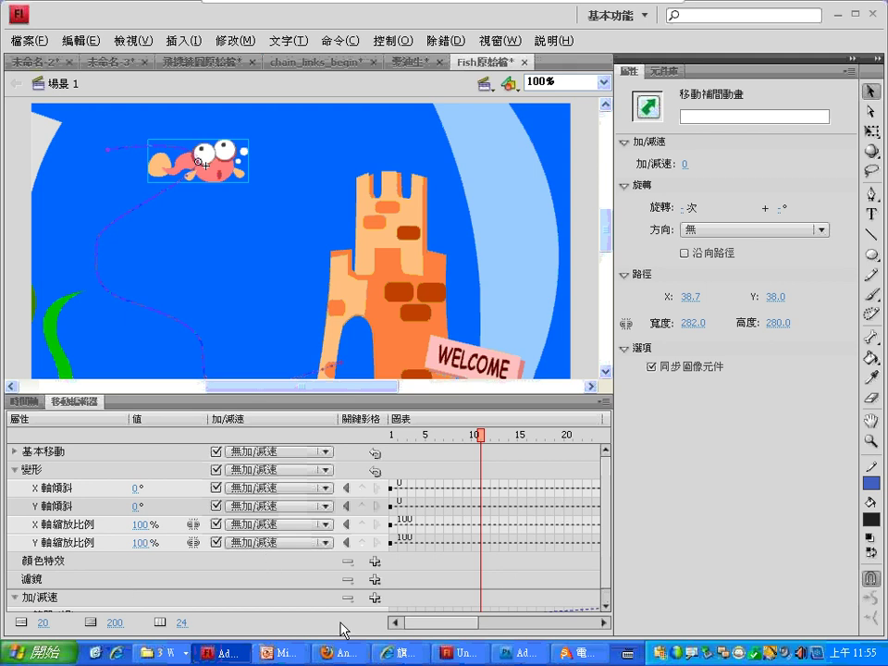
pyautogui.moveTo(181, 629); pyautogui.dragTo(201, 622)
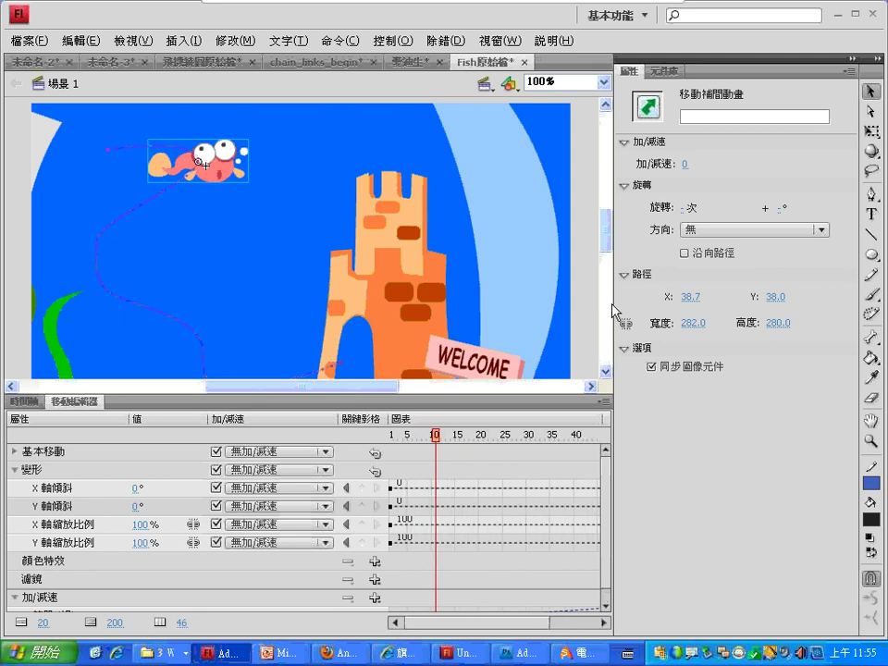
pyautogui.click(851, 58)
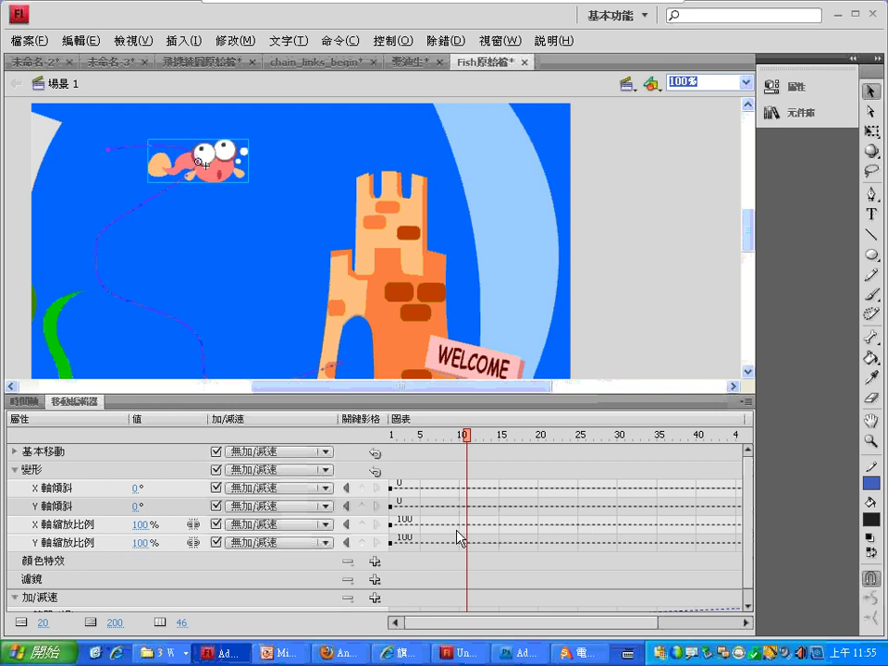
pyautogui.moveTo(460, 532)
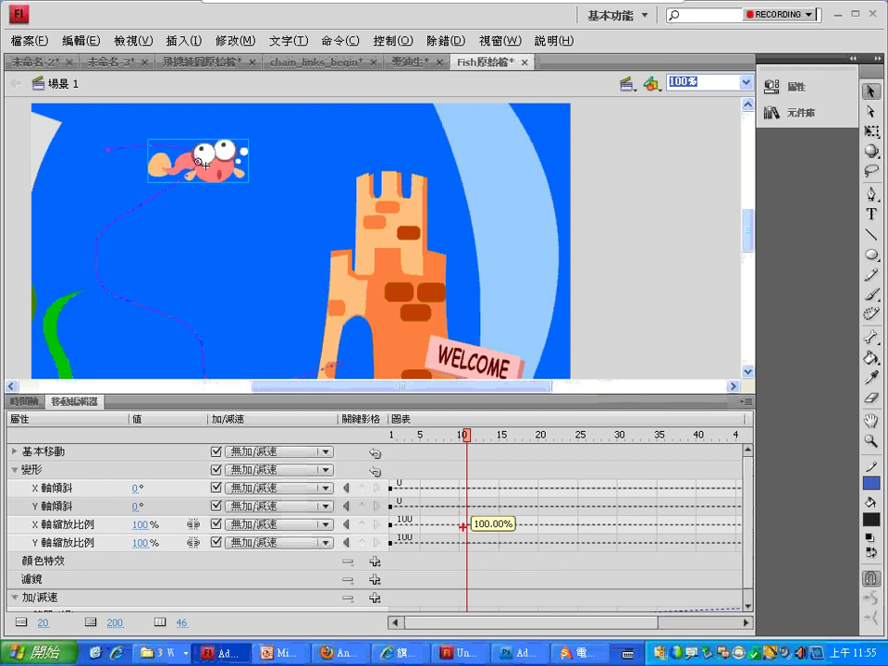
pyautogui.moveTo(368, 521)
pyautogui.mouseDown()
pyautogui.moveTo(356, 523)
pyautogui.moveTo(358, 536)
pyautogui.moveTo(371, 525)
pyautogui.moveTo(359, 535)
pyautogui.moveTo(379, 546)
pyautogui.mouseUp()
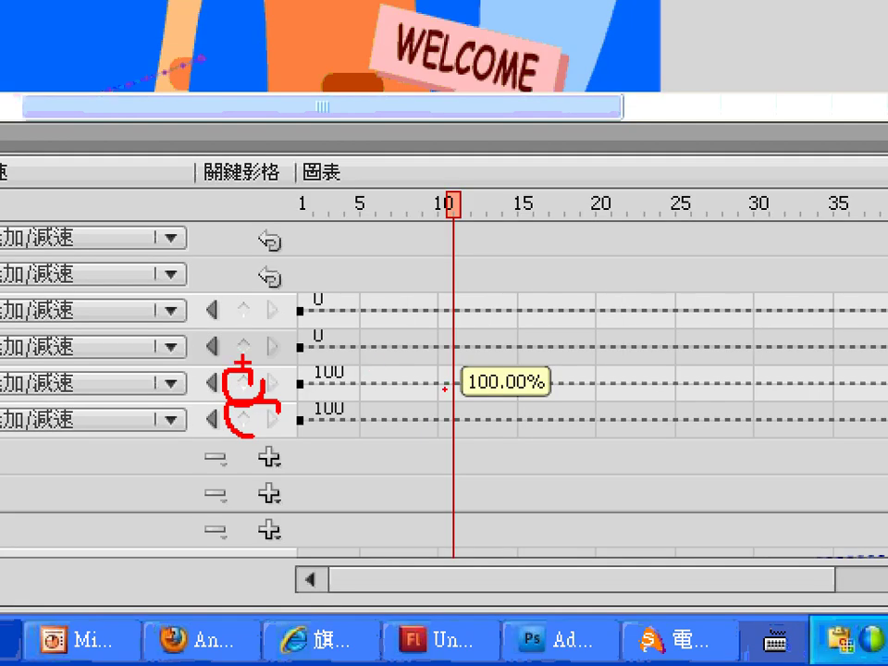
pyautogui.moveTo(237, 286); pyautogui.dragTo(248, 269)
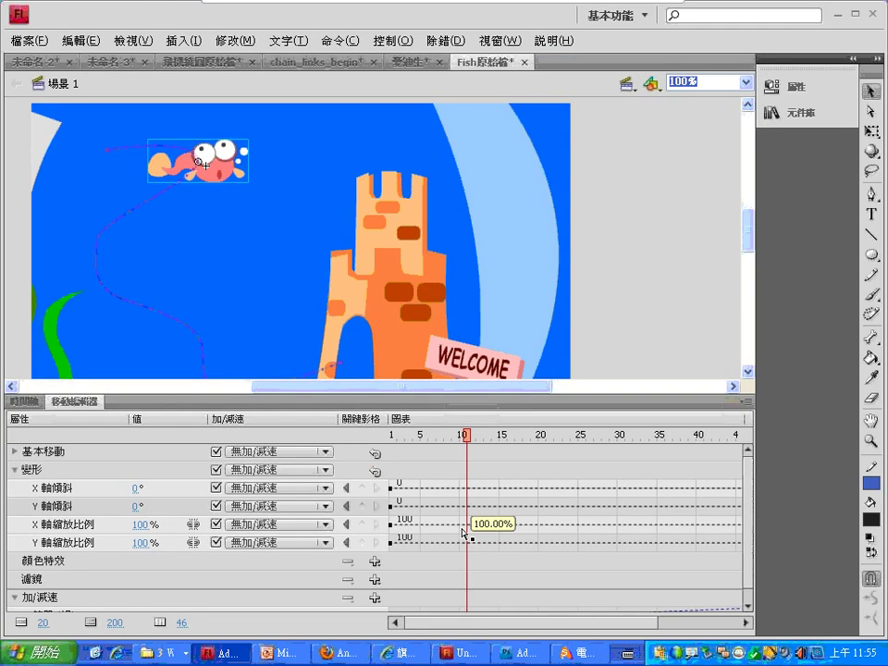
pyautogui.press('Escape')
# Add a keyframe for Y 軸縮放比例 at frame 11 and set its value to -100%
pyautogui.click(361, 546)
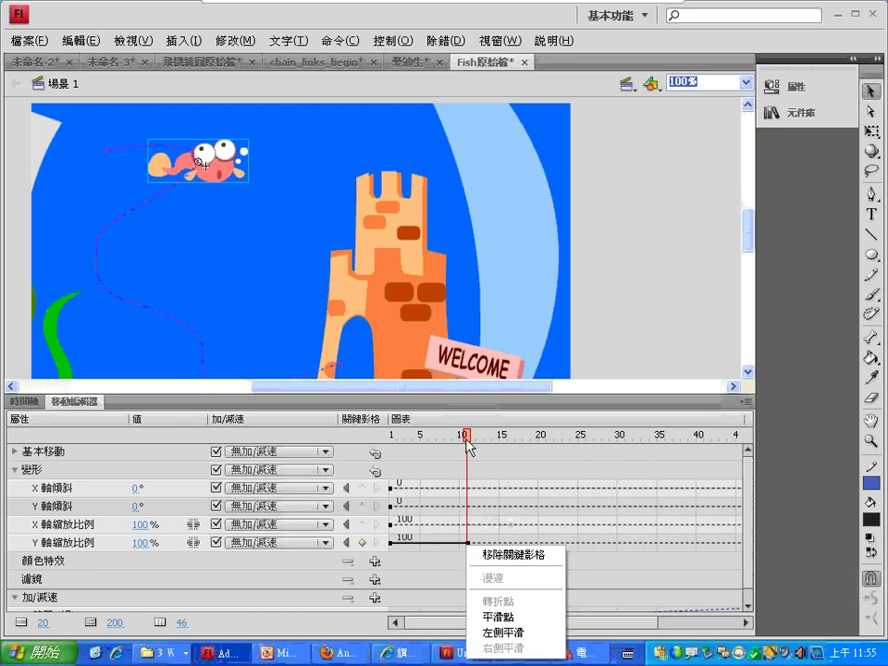
pyautogui.click(140, 542)
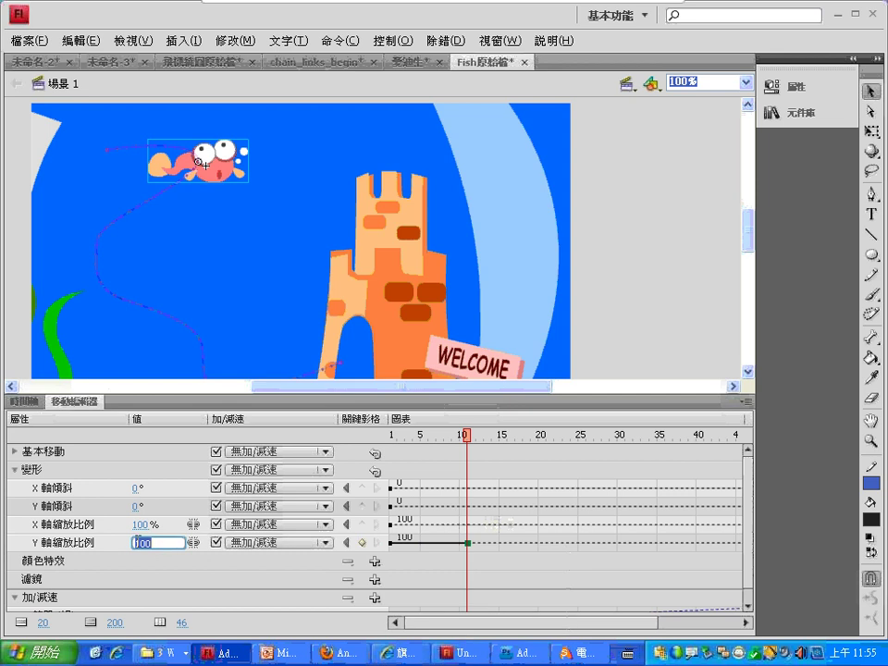
pyautogui.press('BackSpace')
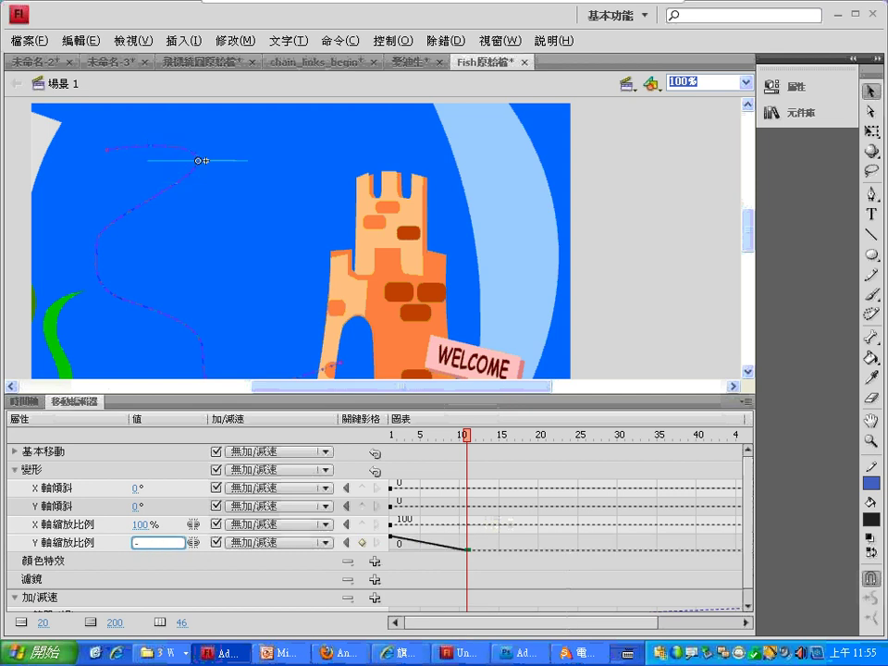
pyautogui.write('-100')
pyautogui.press('Return')
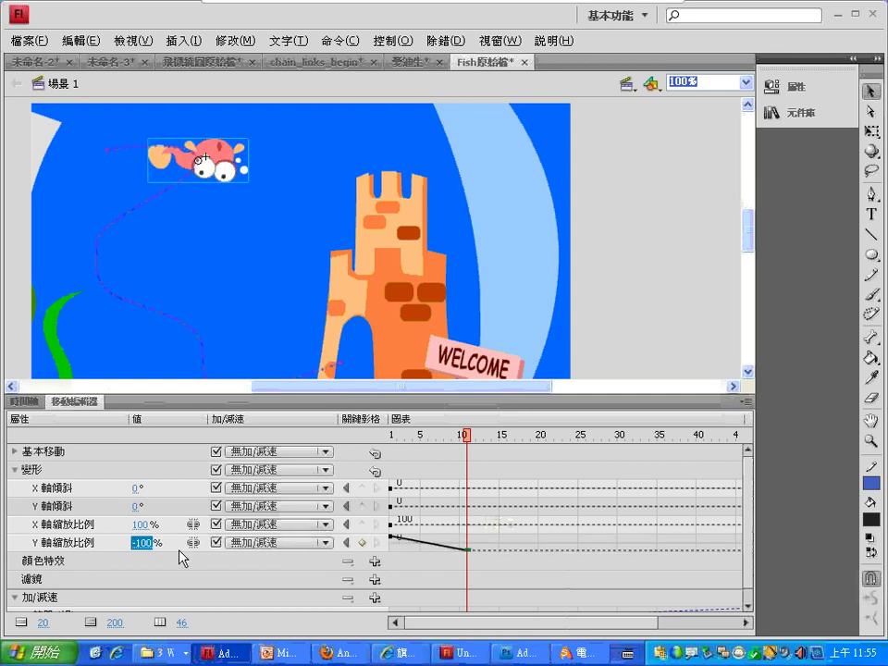
# Set Y 軸縮放比例 to 100% and X 軸縮放比例 to -100% at frame 11 to flip the fish horizontally
pyautogui.click(149, 540)
pyautogui.write('100')
pyautogui.press('Return')
pyautogui.click(148, 524)
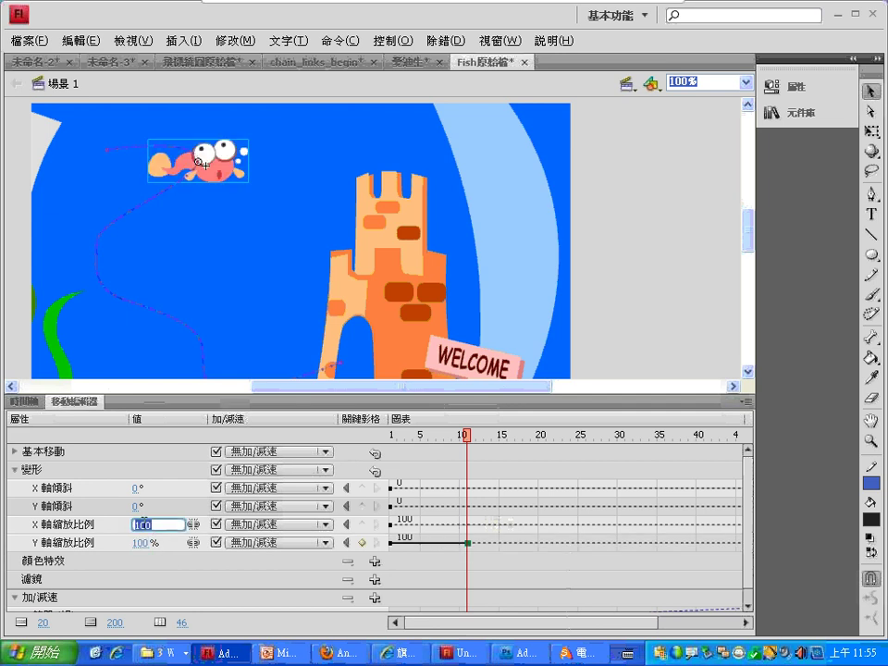
pyautogui.write('-1')
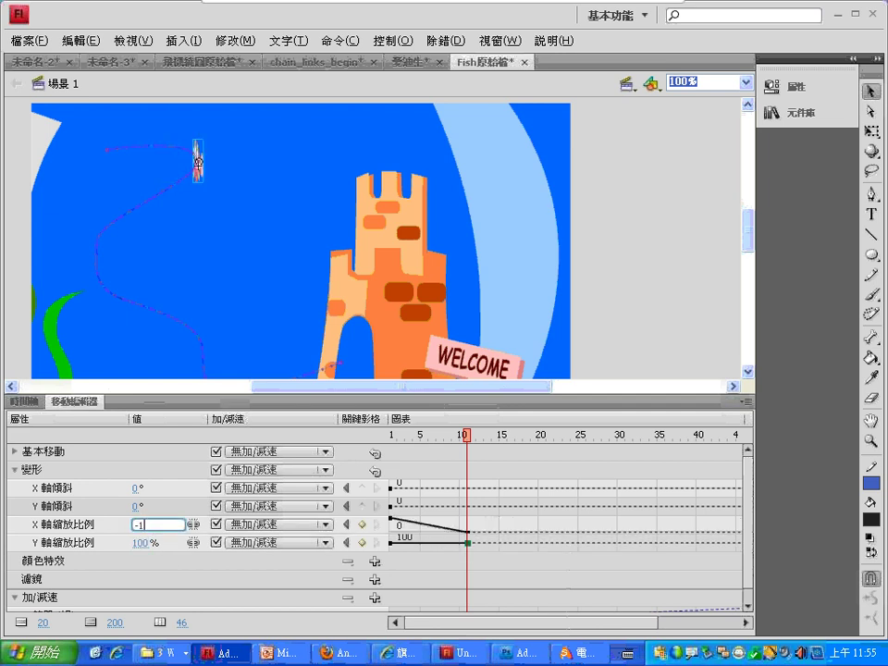
pyautogui.write('00')
pyautogui.press('Return')
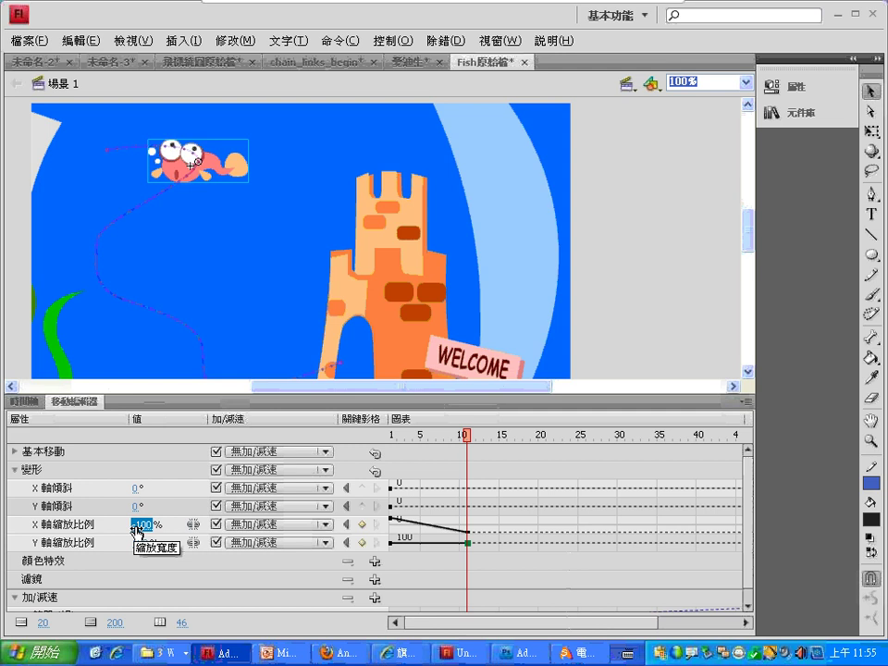
# Add an X 軸縮放比例 keyframe of 100% at frame 10, and check the flip at frame 11
pyautogui.write('-80')
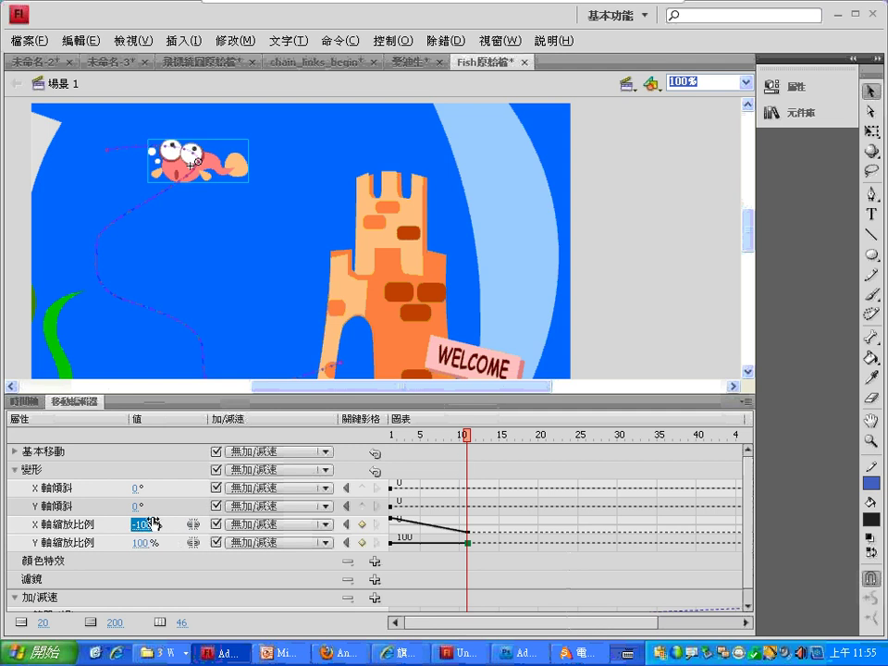
pyautogui.press('Return')
pyautogui.moveTo(456, 441); pyautogui.dragTo(470, 403)
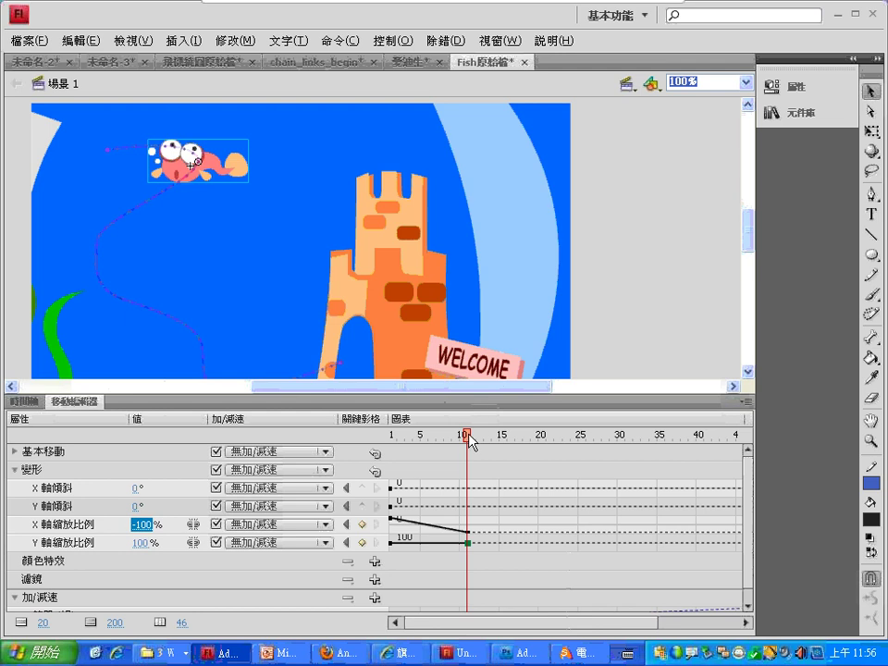
pyautogui.moveTo(465, 438); pyautogui.dragTo(465, 441)
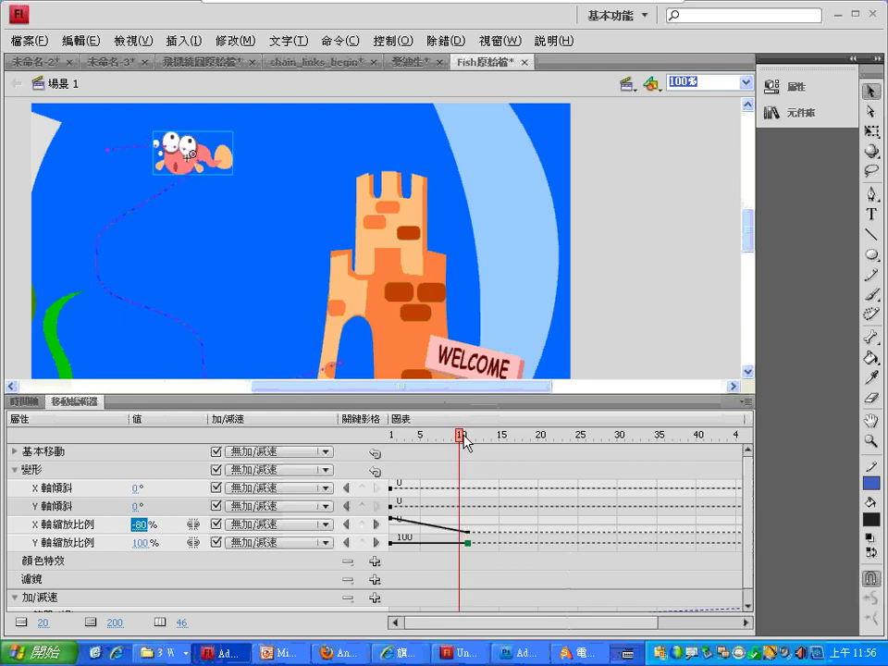
pyautogui.click(363, 524)
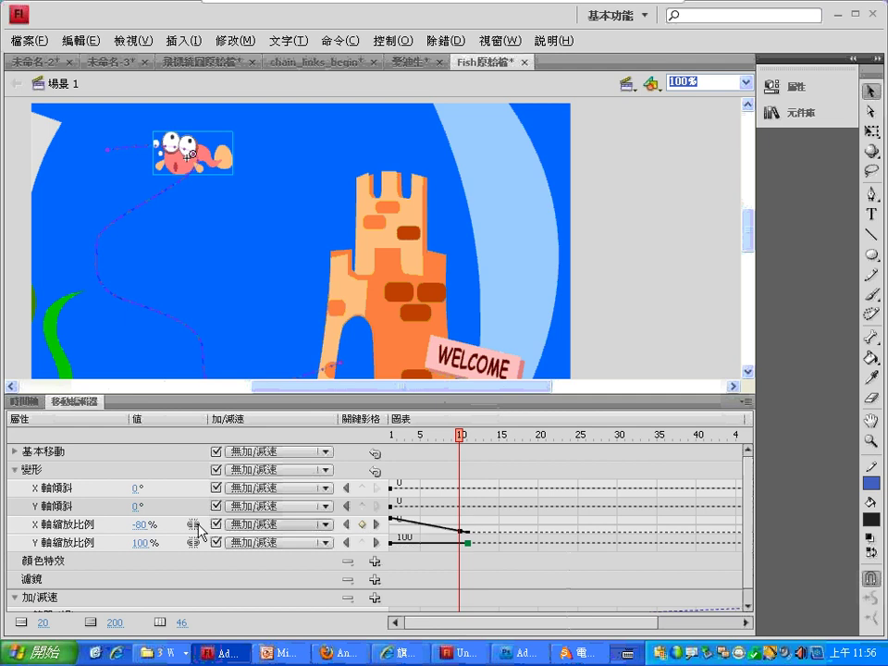
pyautogui.click(143, 524)
pyautogui.write('100')
pyautogui.press('Return')
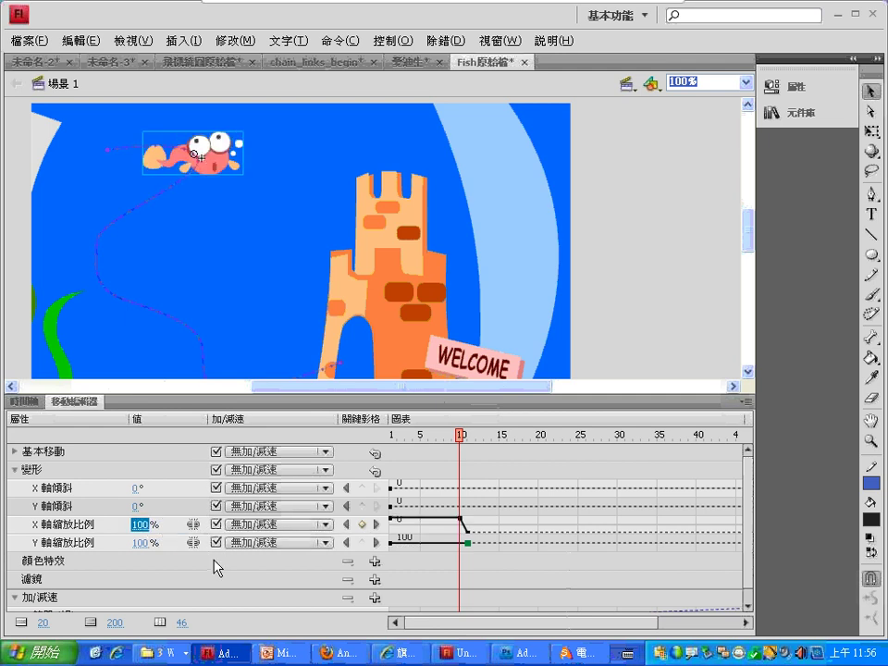
pyautogui.click(465, 436)
pyautogui.click(467, 436)
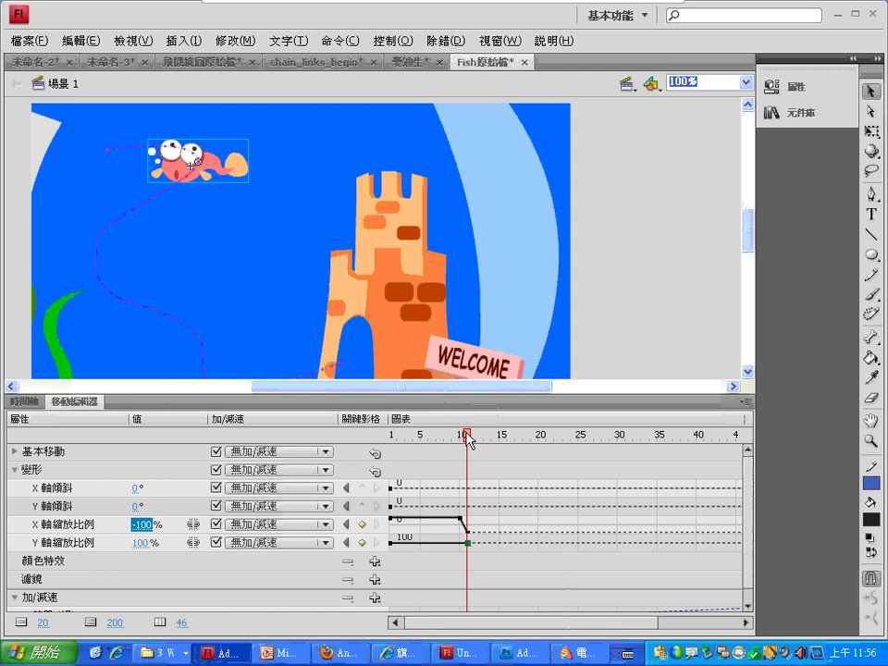
# Add an X 軸縮放比例 keyframe at frame 26, where the fish reaches the second turn of the path
pyautogui.moveTo(468, 440); pyautogui.dragTo(545, 435)
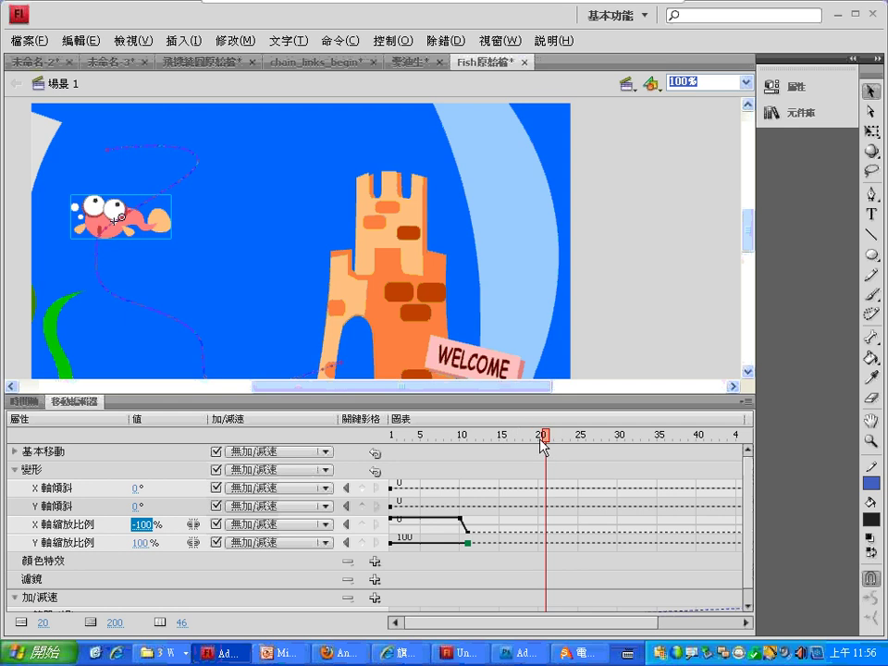
pyautogui.moveTo(546, 435); pyautogui.dragTo(585, 442)
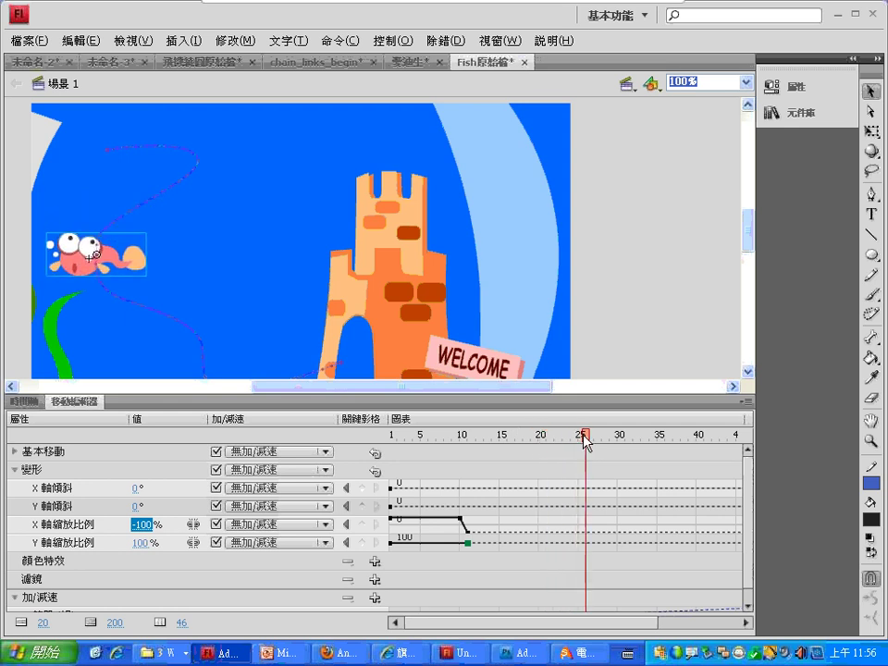
pyautogui.click(362, 525)
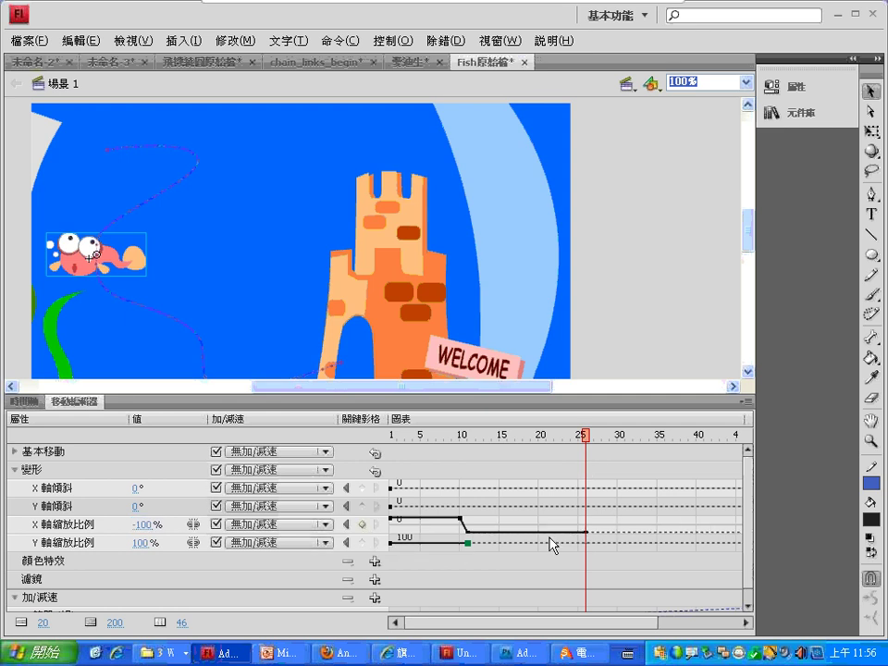
# Set X 軸縮放比例 to 100% at frame 27 to flip the fish back, and preview its motion from frame 21 to frame 31
pyautogui.click(593, 435)
pyautogui.click(140, 524)
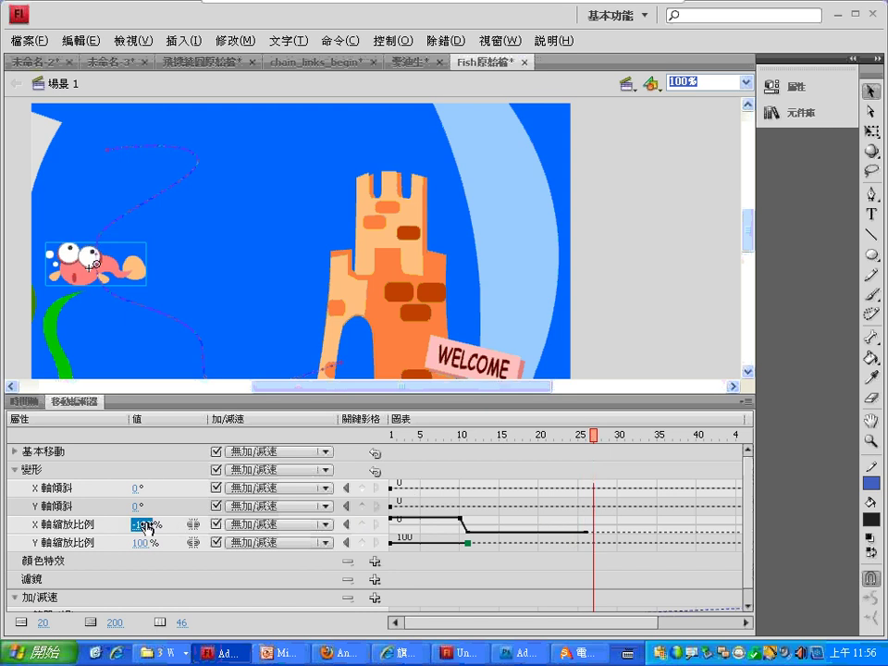
pyautogui.write('100')
pyautogui.press('Return')
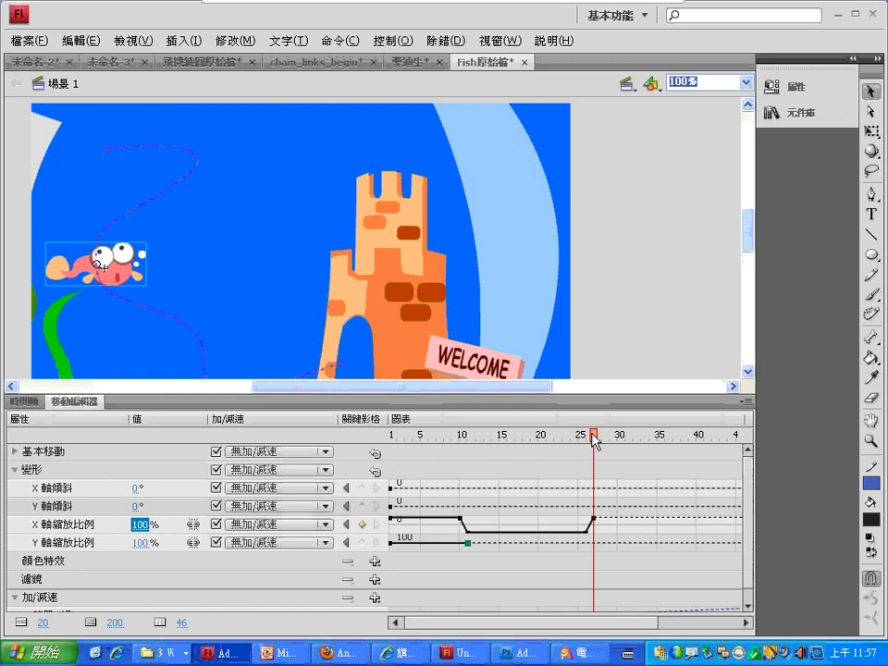
pyautogui.click(546, 434)
pyautogui.moveTo(545, 433); pyautogui.dragTo(625, 443)
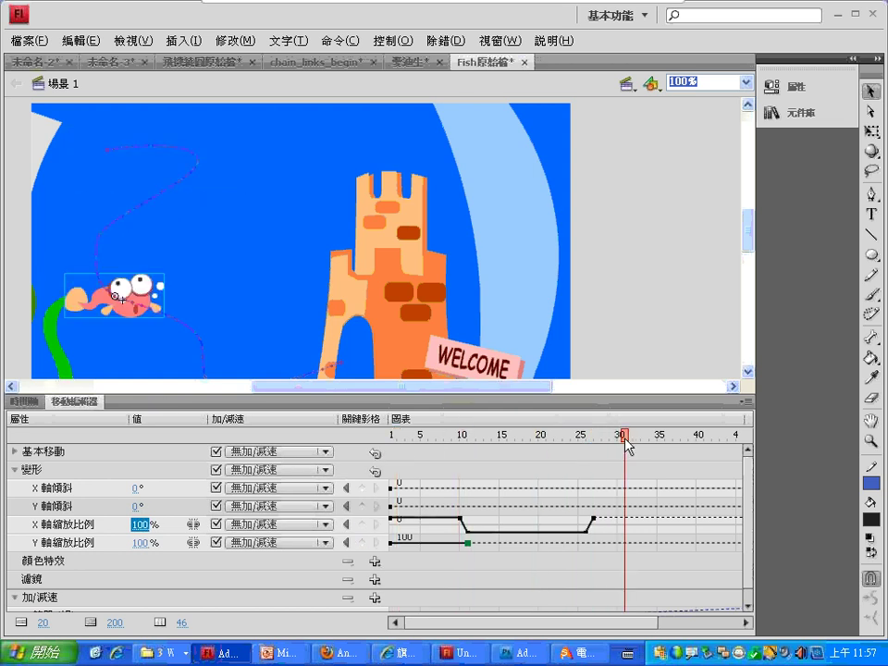